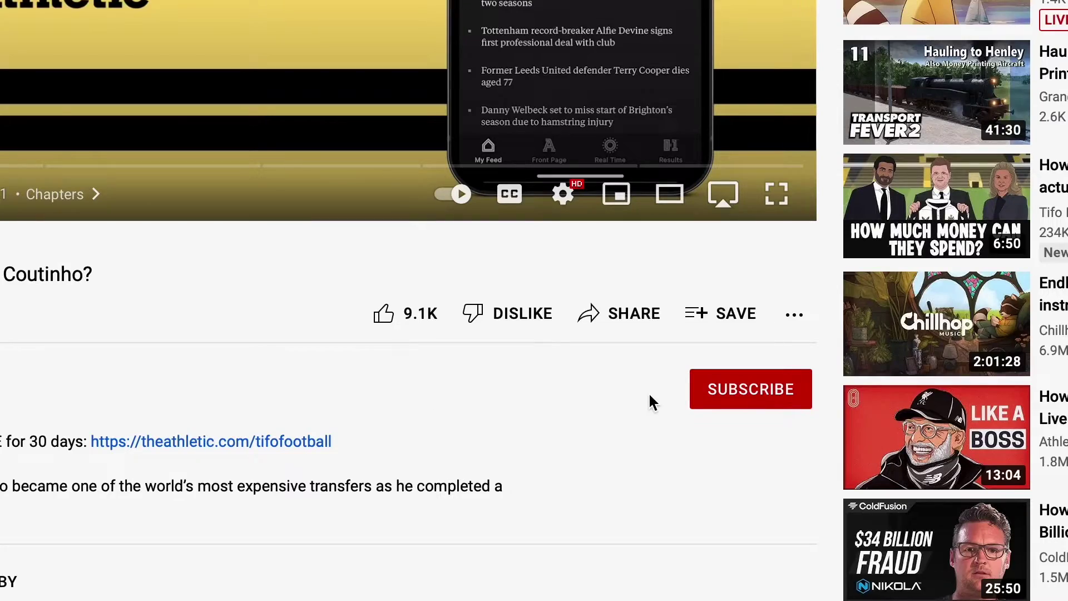
Subscribe to the football channel and set its bell notifications to All.
click(727, 392)
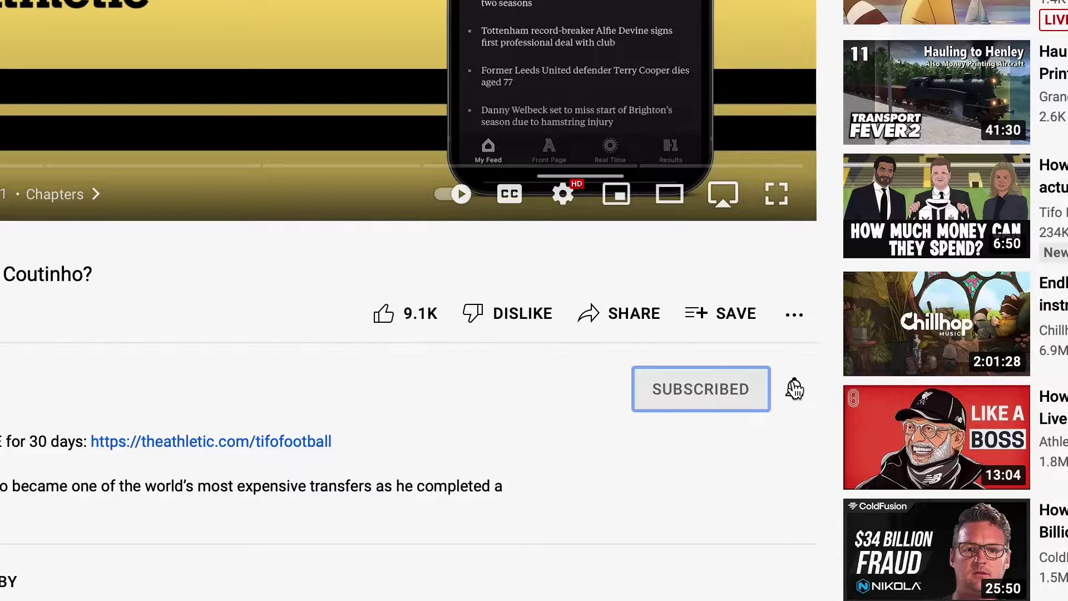
click(795, 389)
click(836, 440)
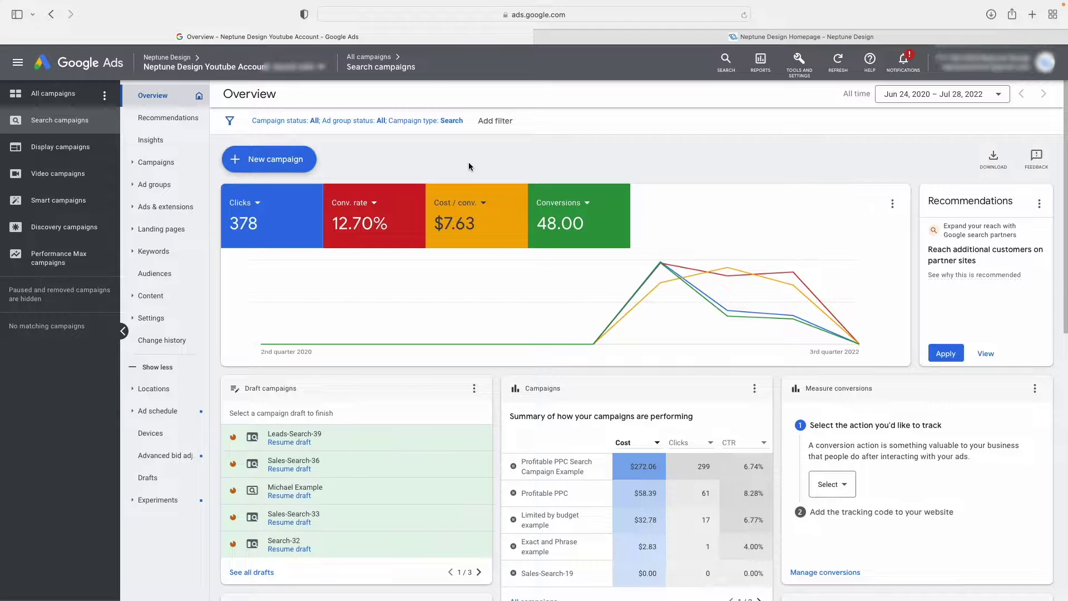
Start a new Leads campaign of type Search aimed at website visits.
click(284, 158)
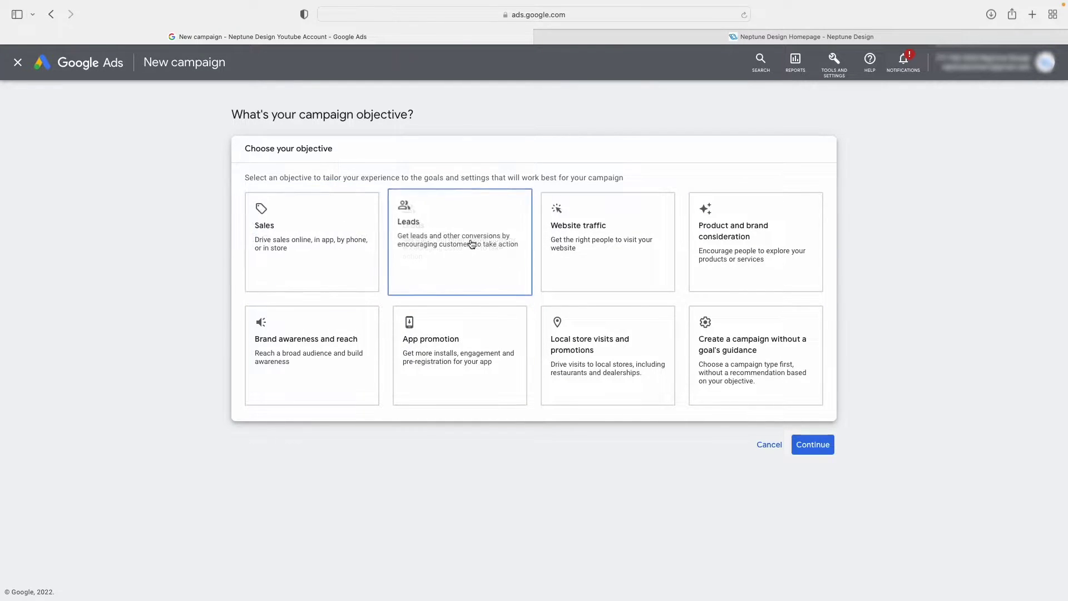
click(446, 238)
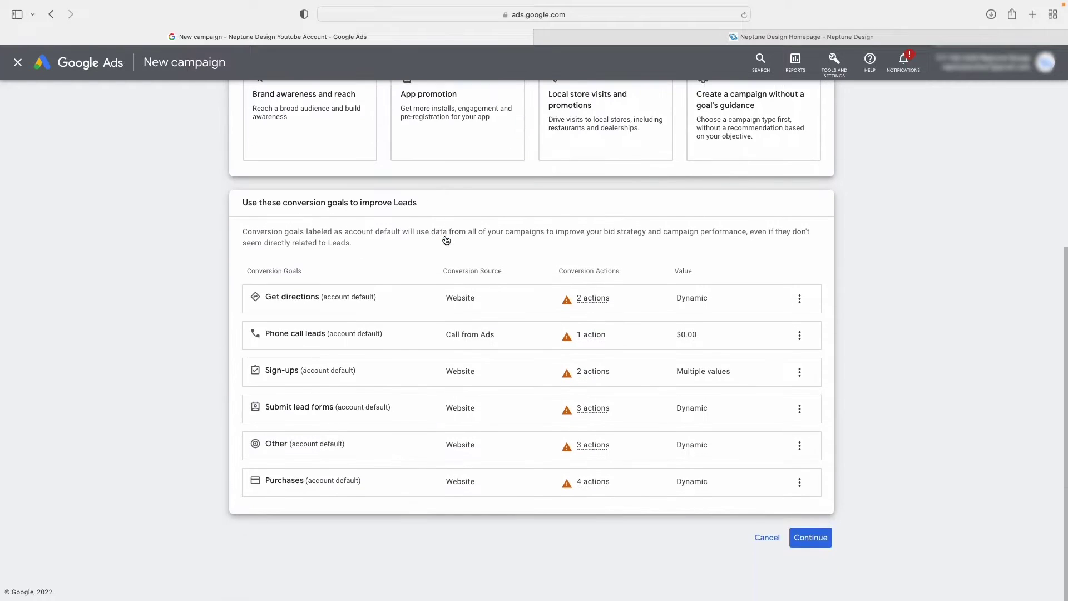
scroll(415, 243, up, 1)
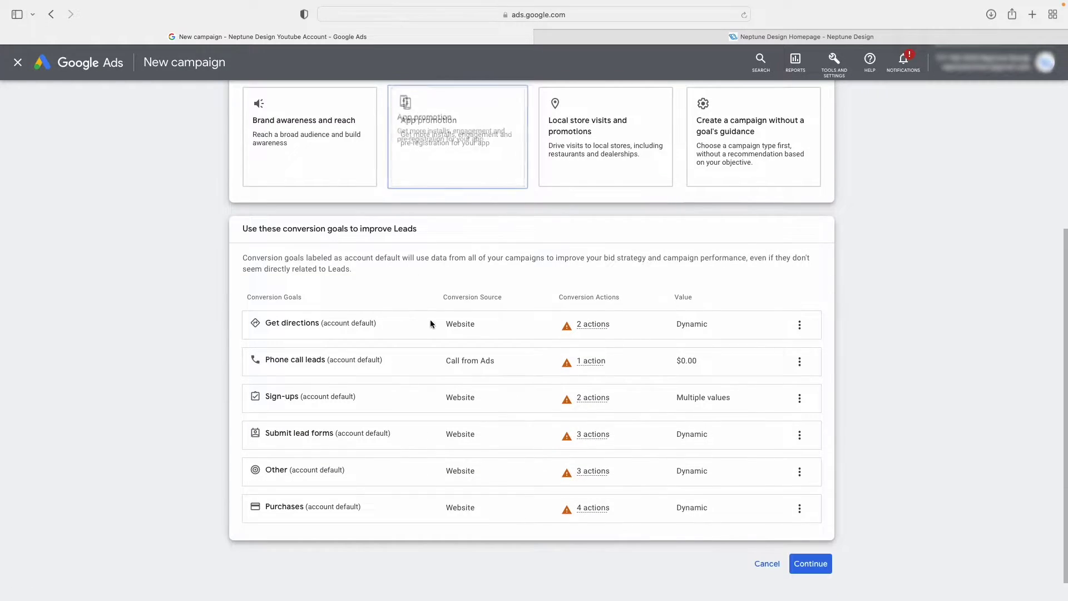
click(809, 564)
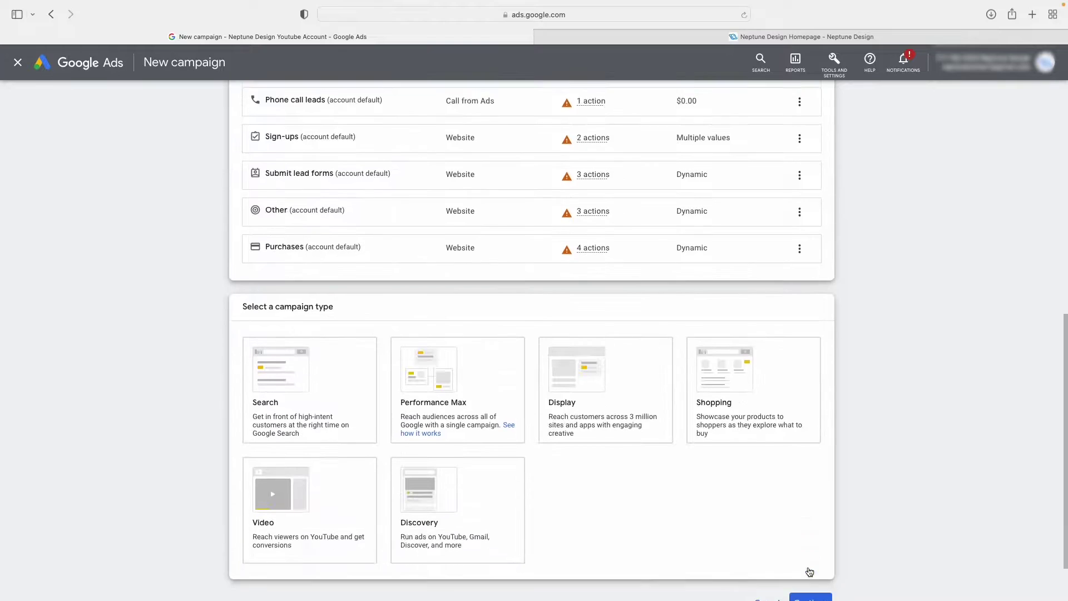
click(285, 315)
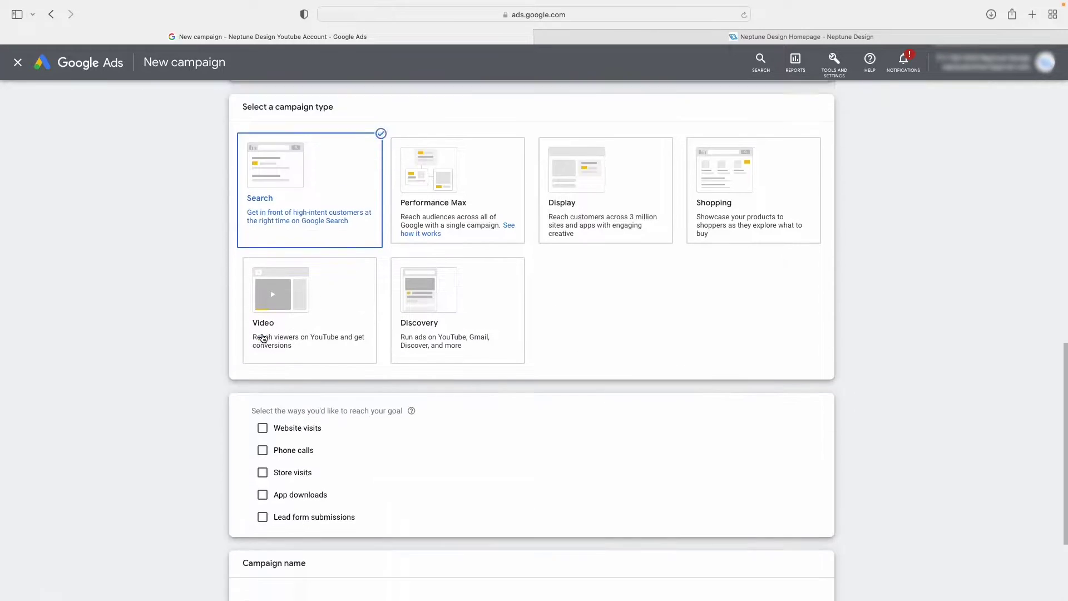
click(319, 286)
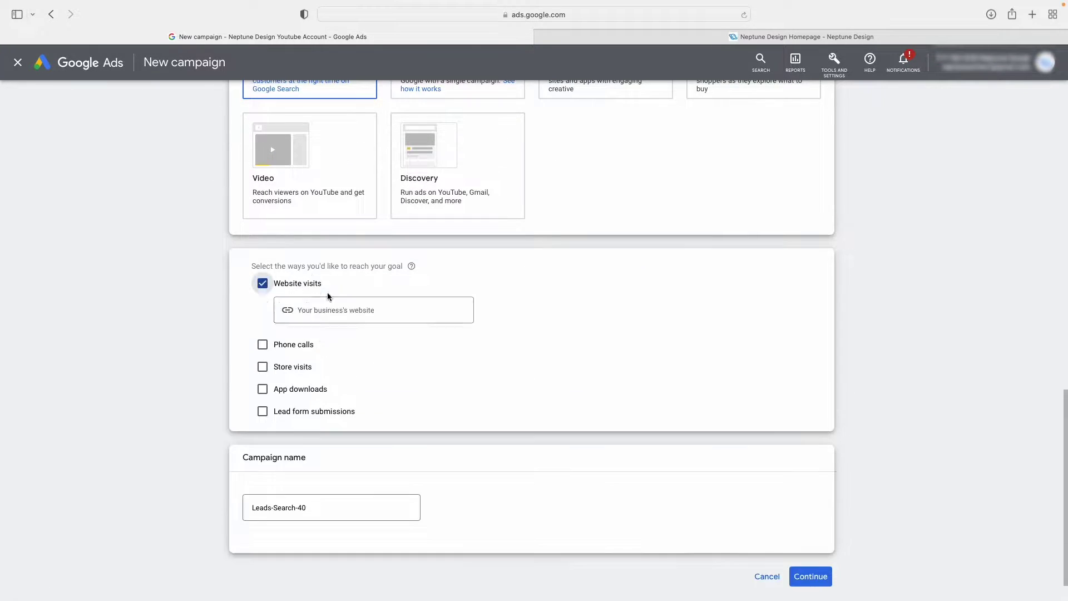
Copy the neptunedesign.co.za homepage address into the business website field.
click(375, 313)
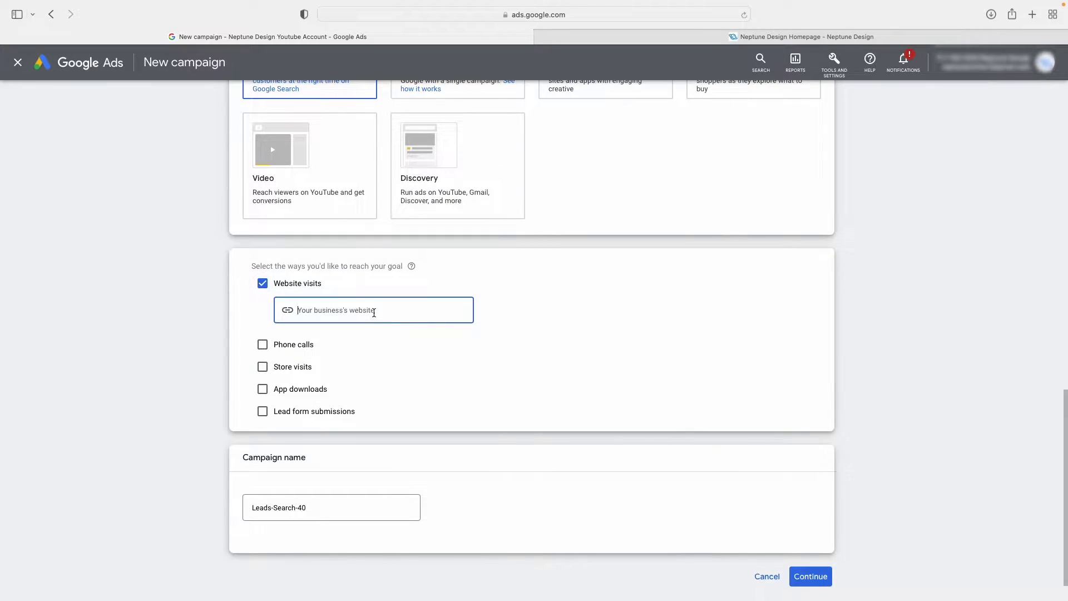
click(838, 37)
click(535, 14)
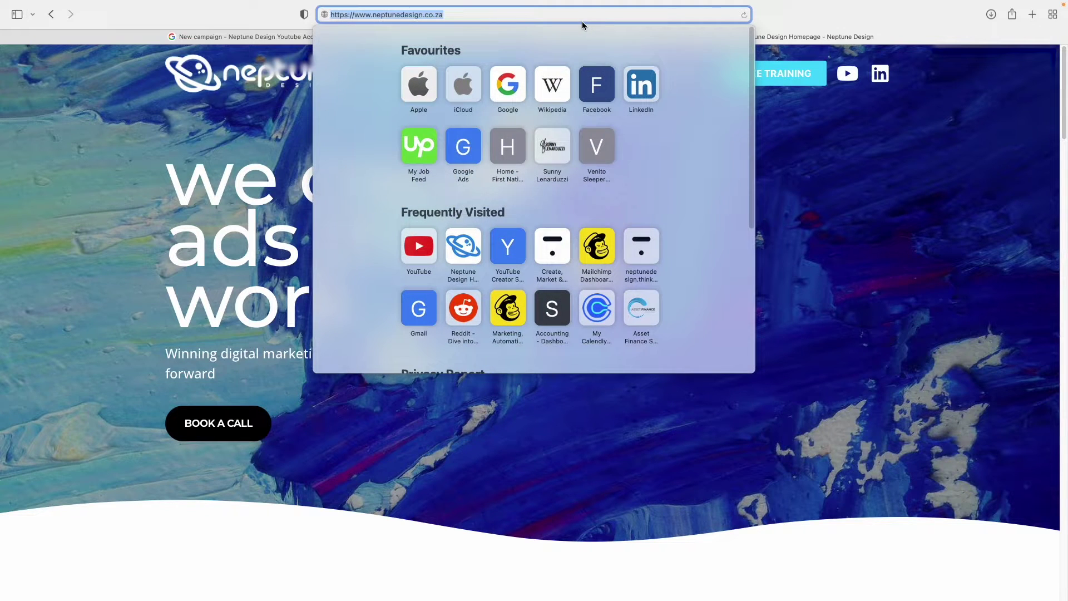
key(super+c)
key(Escape)
click(328, 36)
scroll(396, 326, up, 3)
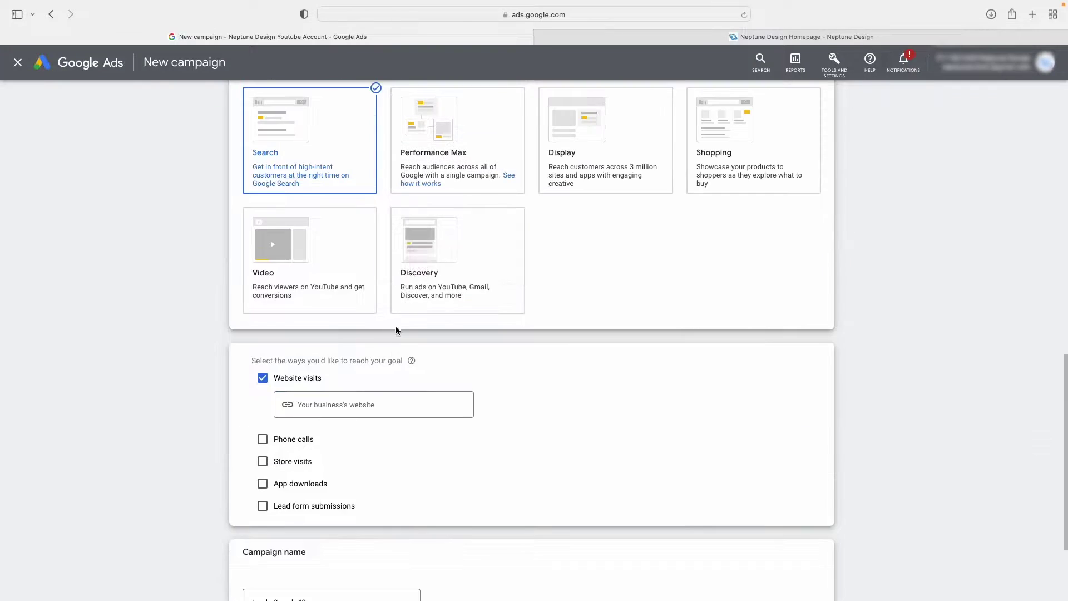
click(374, 405)
key(super+v)
scroll(586, 397, down, 4)
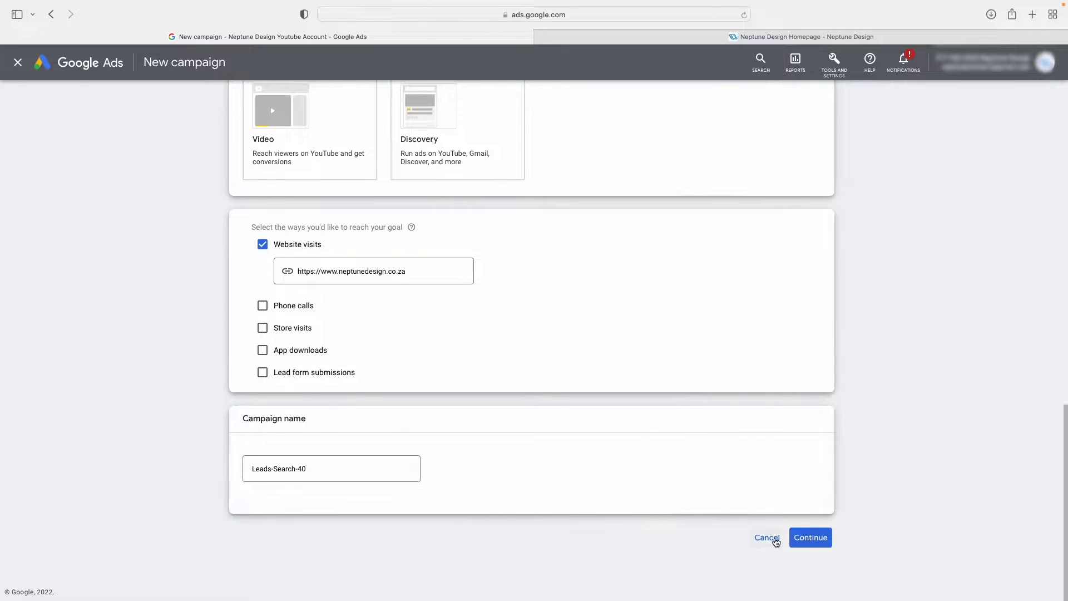
Rename the campaign 'Manual CPC Tutorial' and submit the setup choices.
click(342, 469)
drag(342, 468, 206, 455)
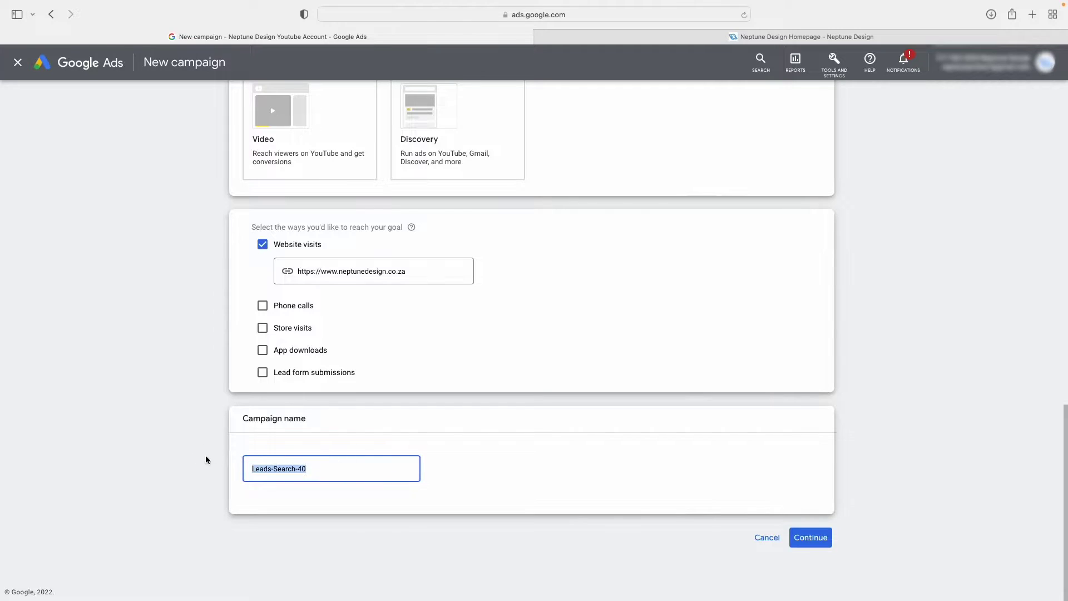
text(Manual CPC Tutorial)
click(810, 538)
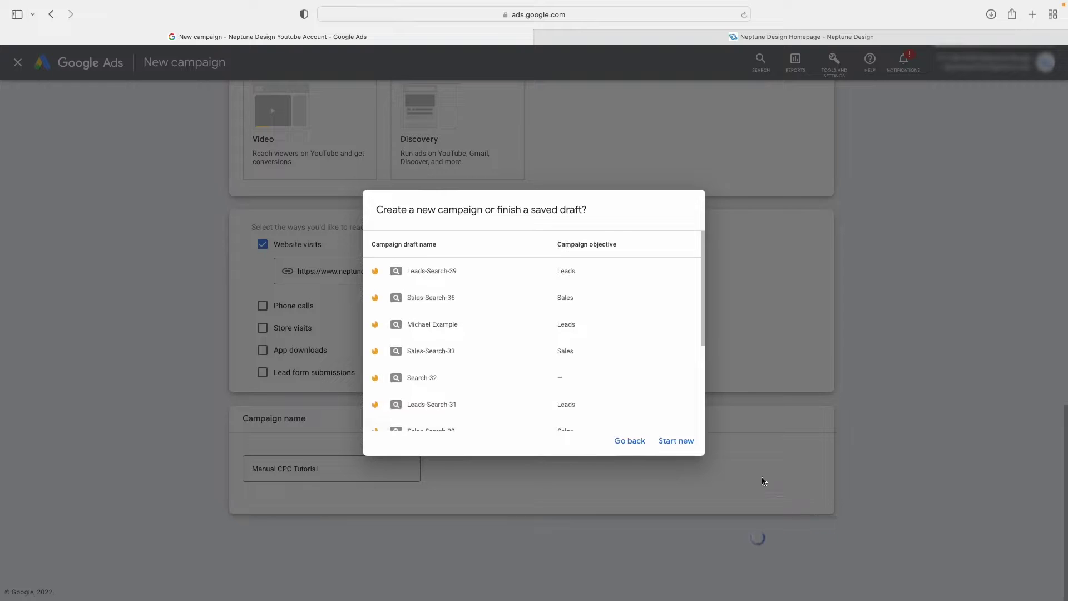
Start a new campaign instead of the saved draft, with Clicks as the bidding focus.
click(676, 440)
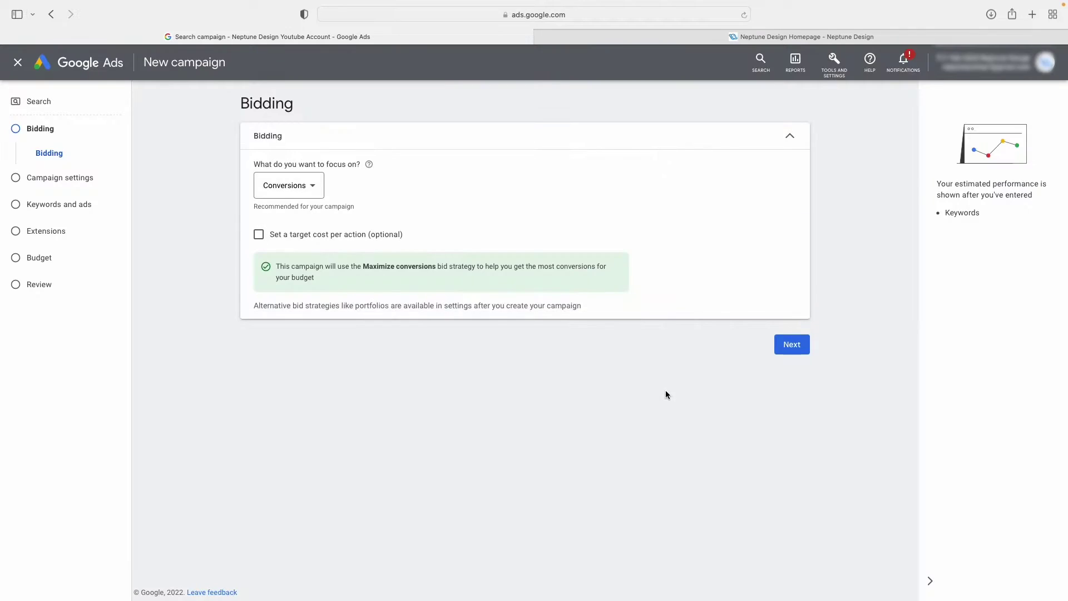
click(313, 186)
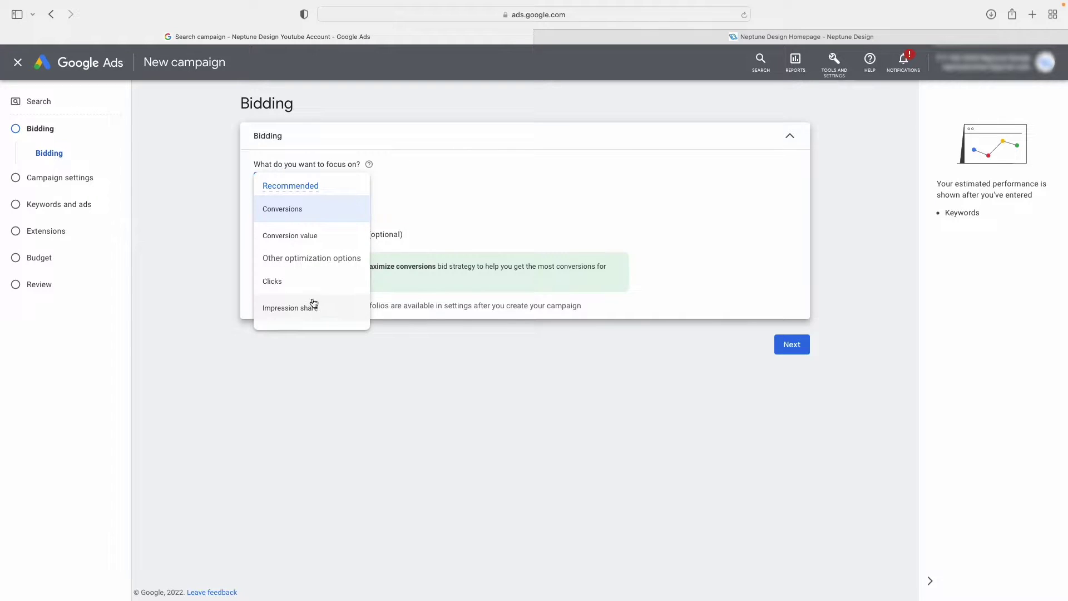
click(478, 177)
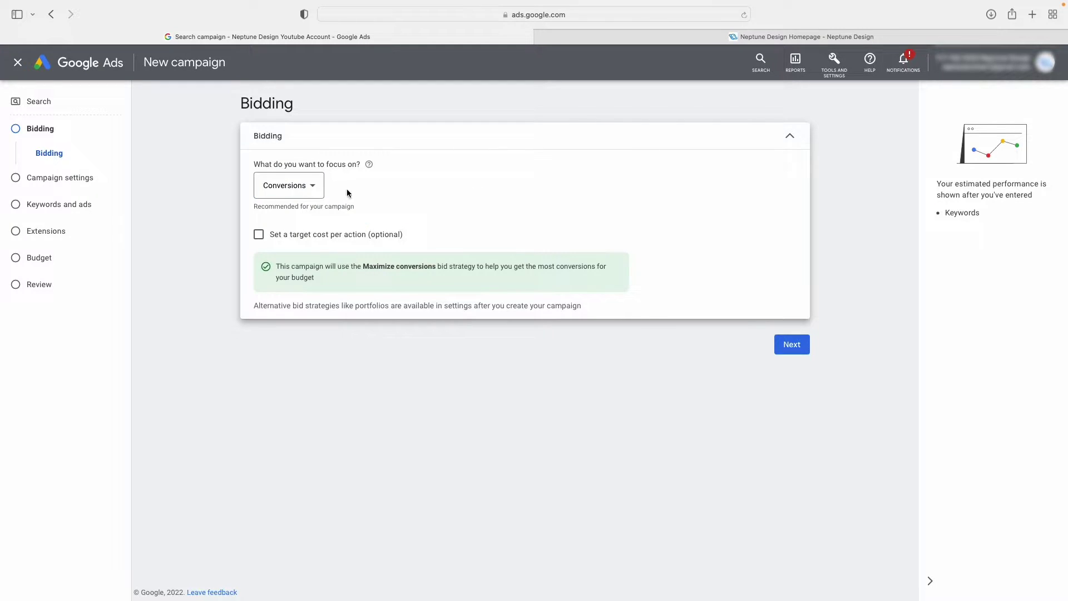
click(316, 188)
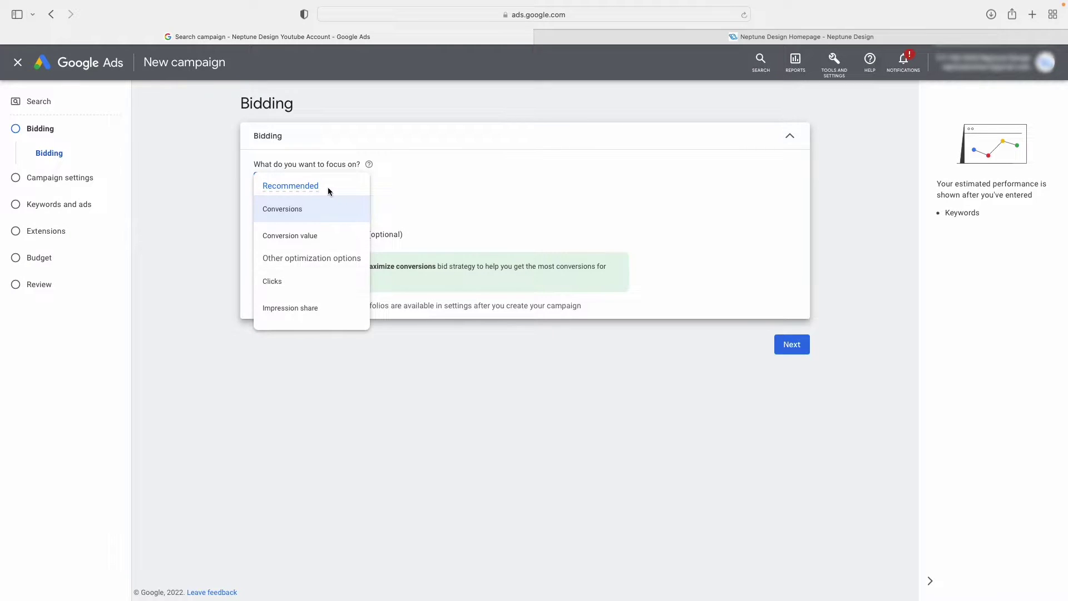
click(306, 284)
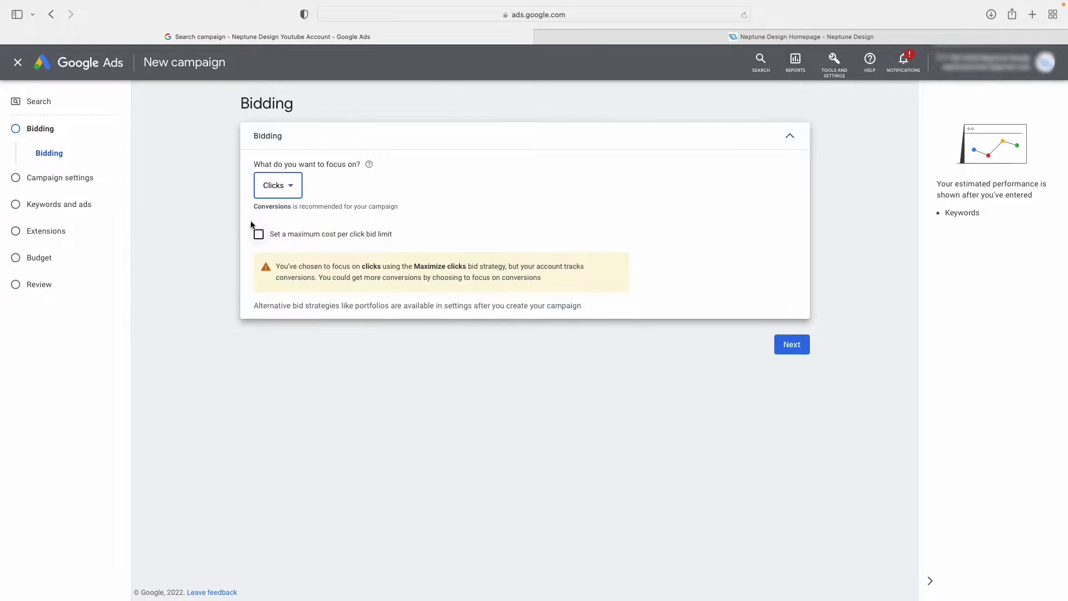
Adjust the search partner and Display Network settings and target South Africa.
click(791, 344)
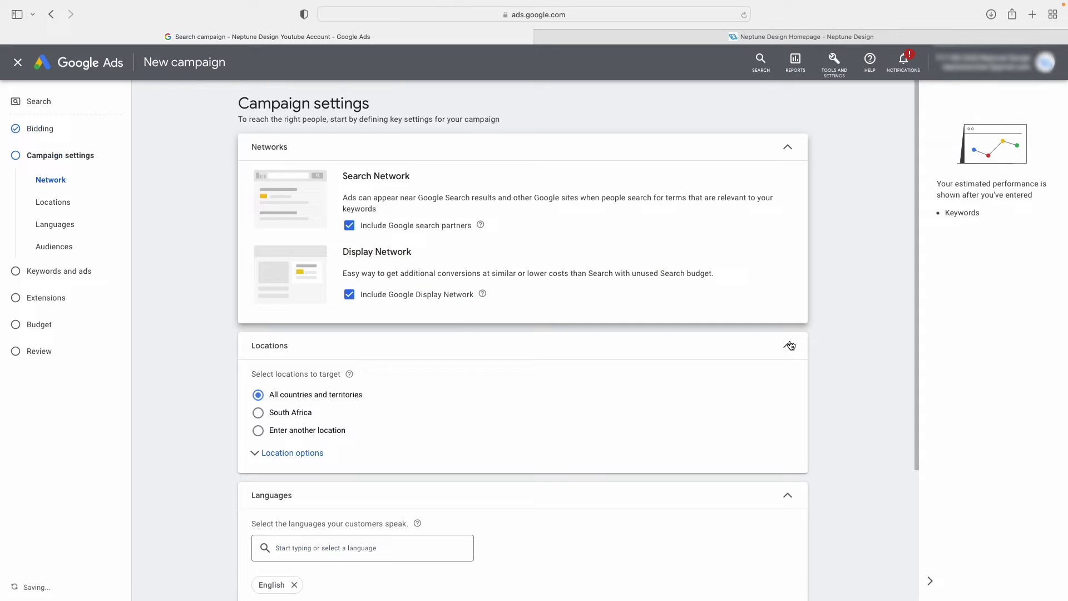
click(350, 225)
click(349, 305)
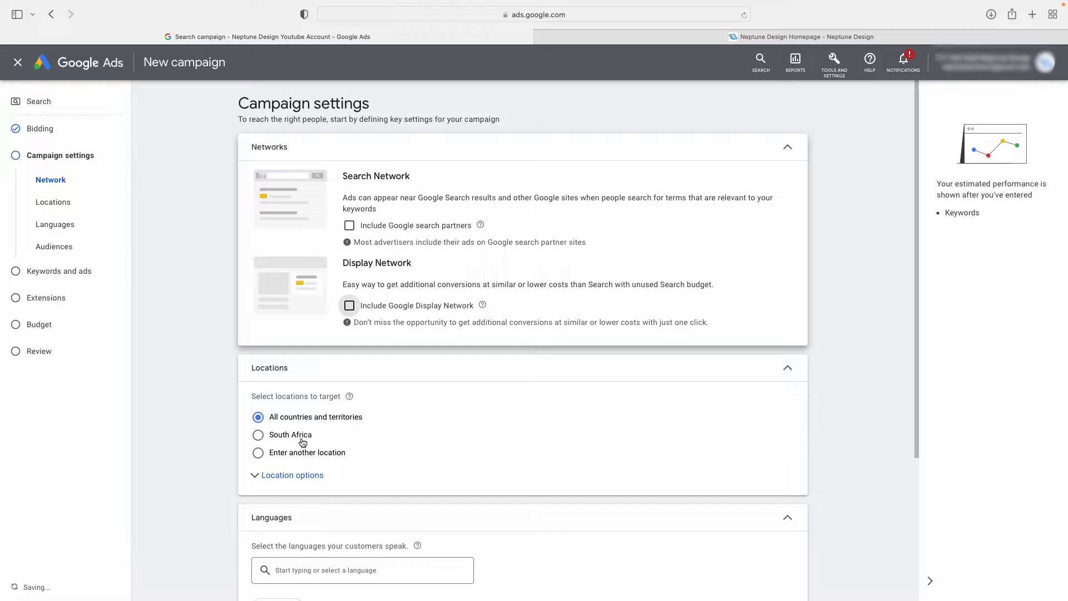
click(258, 433)
scroll(301, 434, down, 3)
click(292, 378)
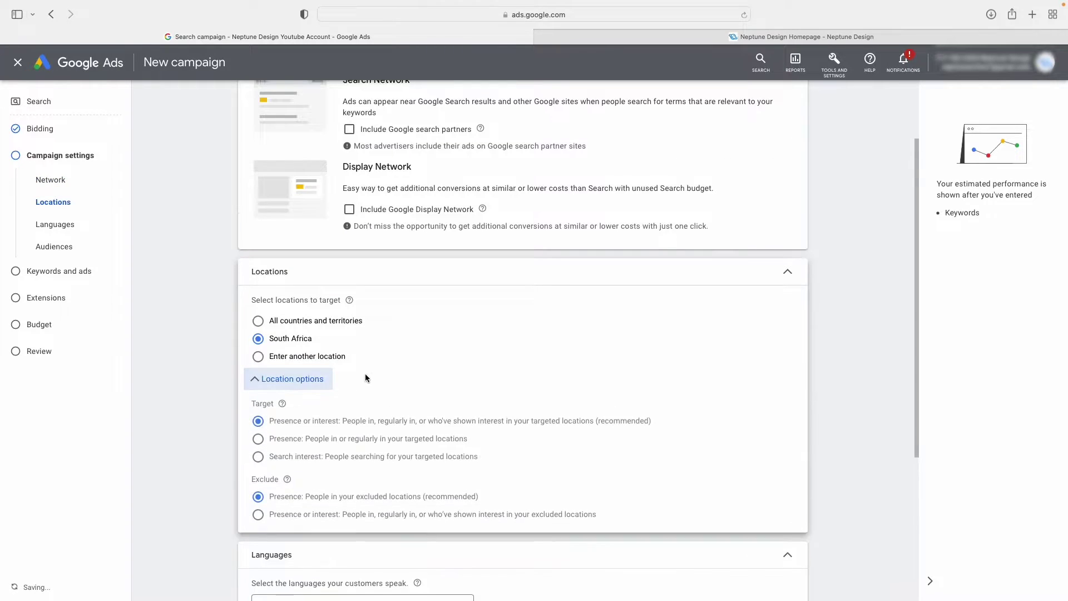
scroll(365, 378, down, 2)
scroll(305, 292, down, 1)
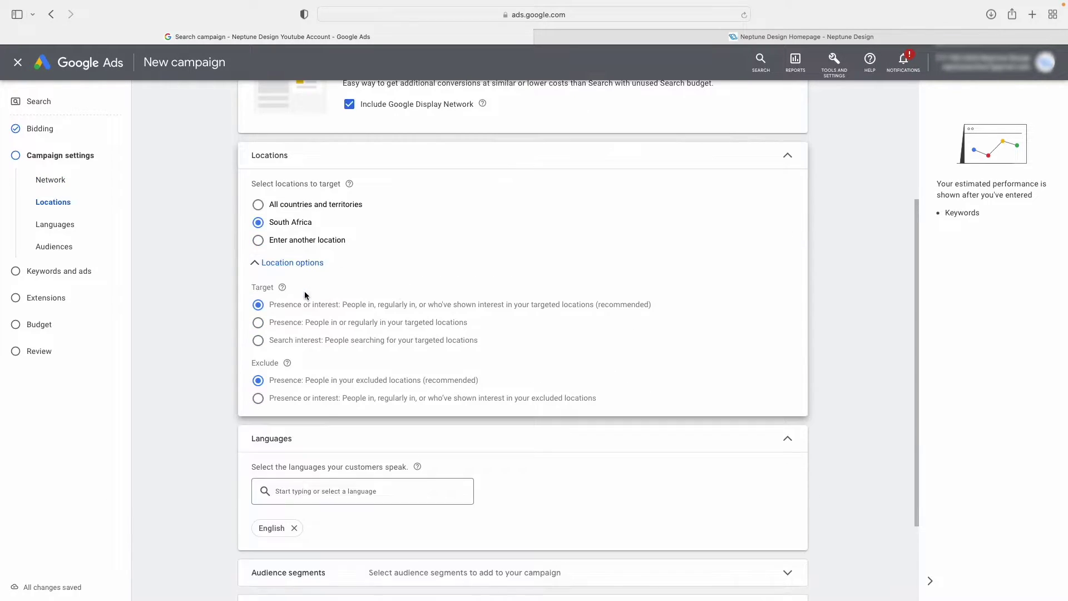
scroll(451, 463, down, 3)
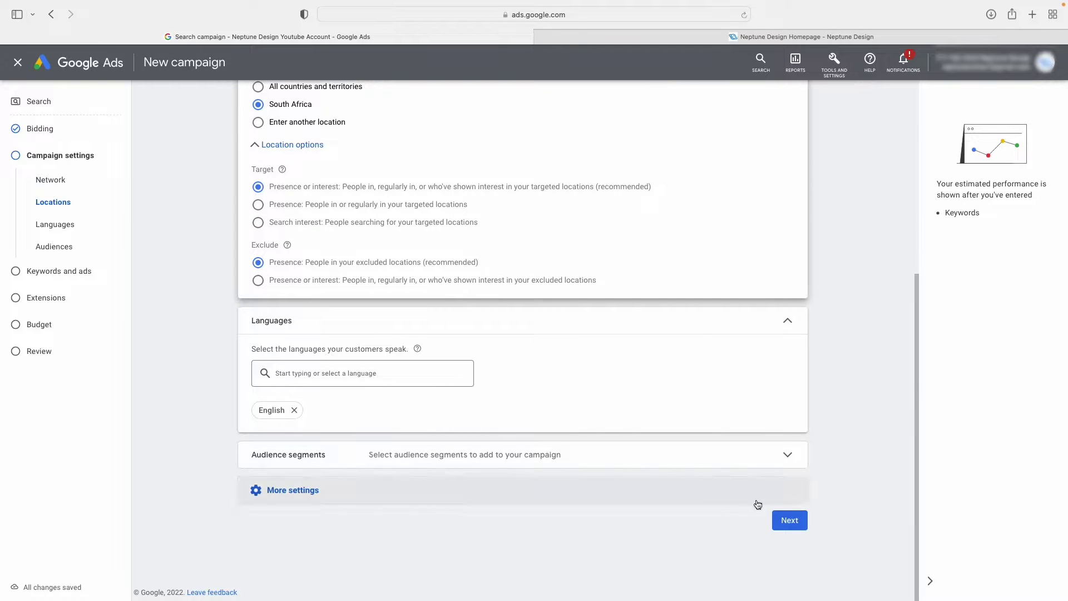
Keep the suggested keywords and ad and continue to the extensions step.
click(789, 521)
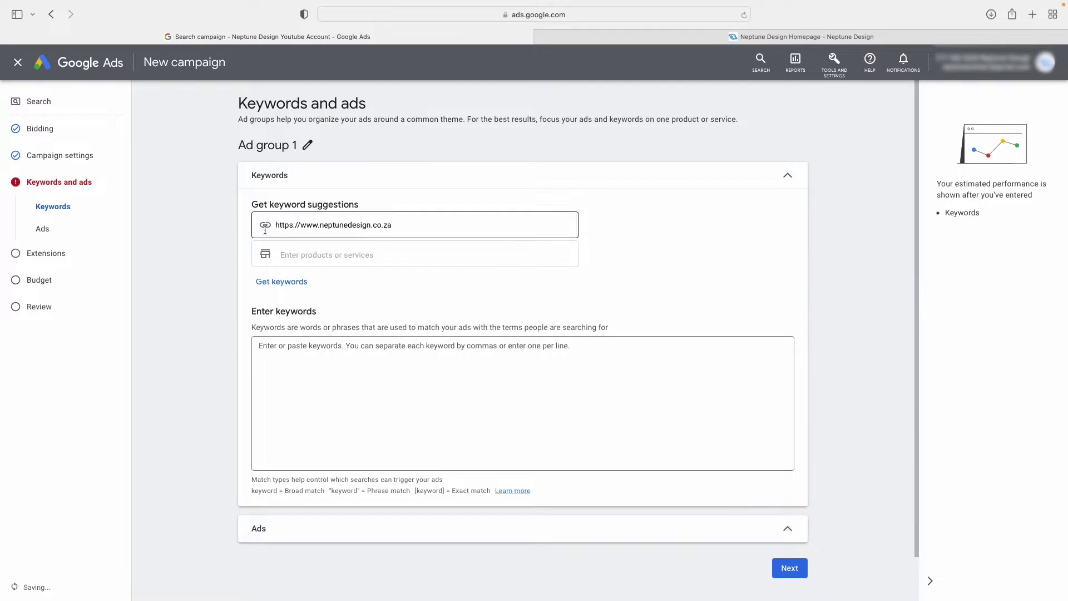
click(409, 225)
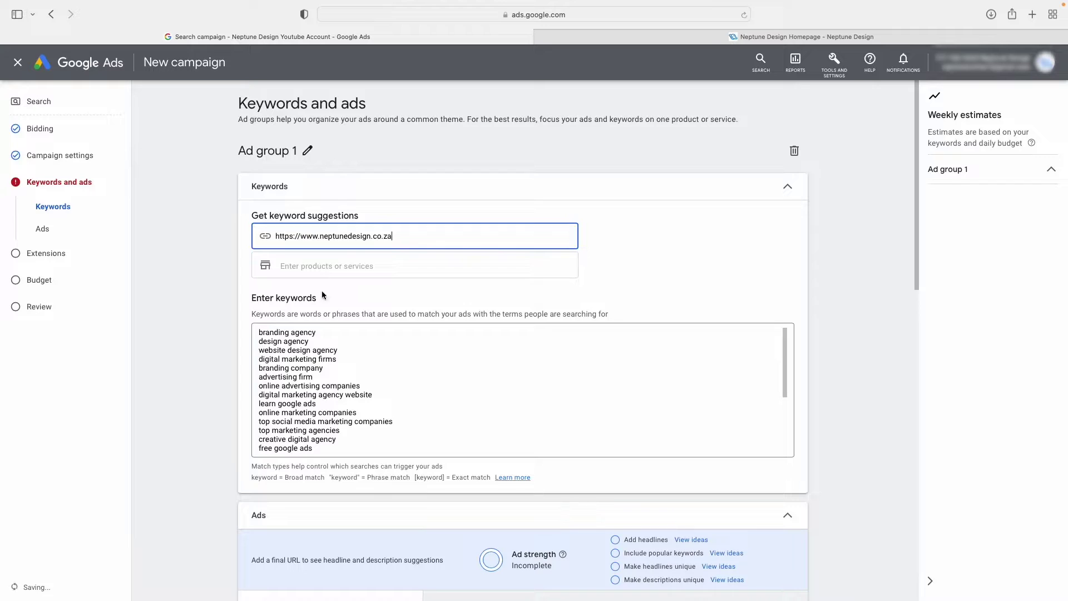
scroll(417, 384, down, 3)
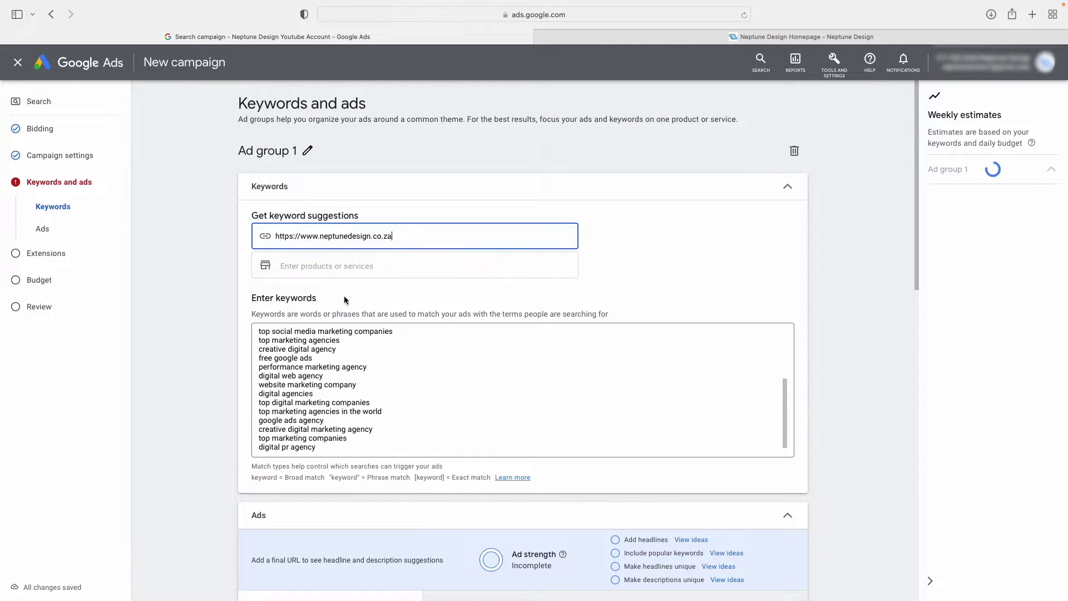
scroll(684, 400, down, 5)
scroll(776, 449, down, 5)
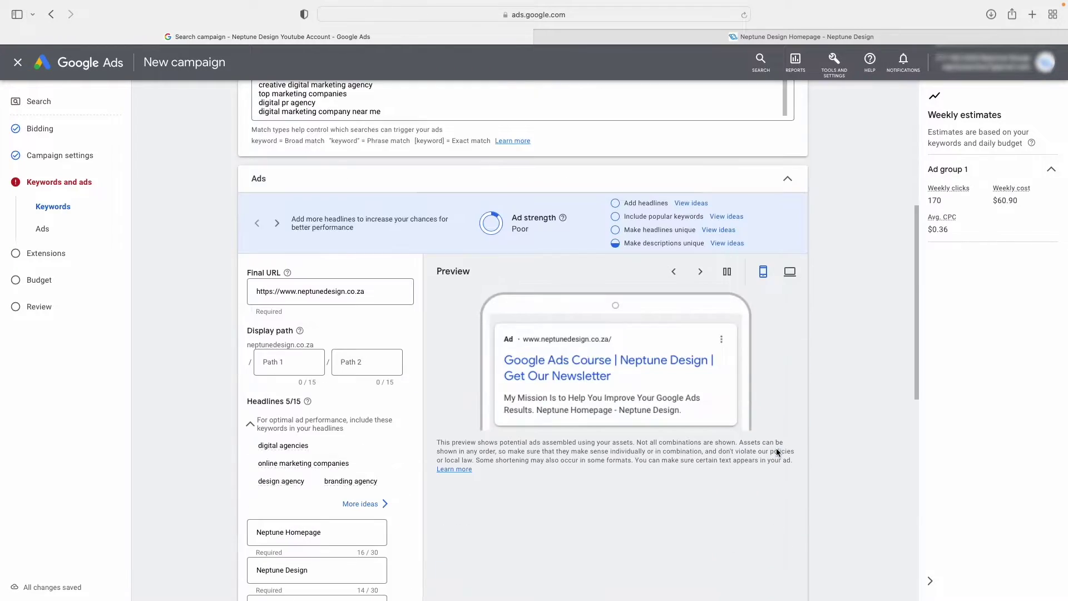
scroll(775, 448, down, 5)
scroll(759, 443, down, 3)
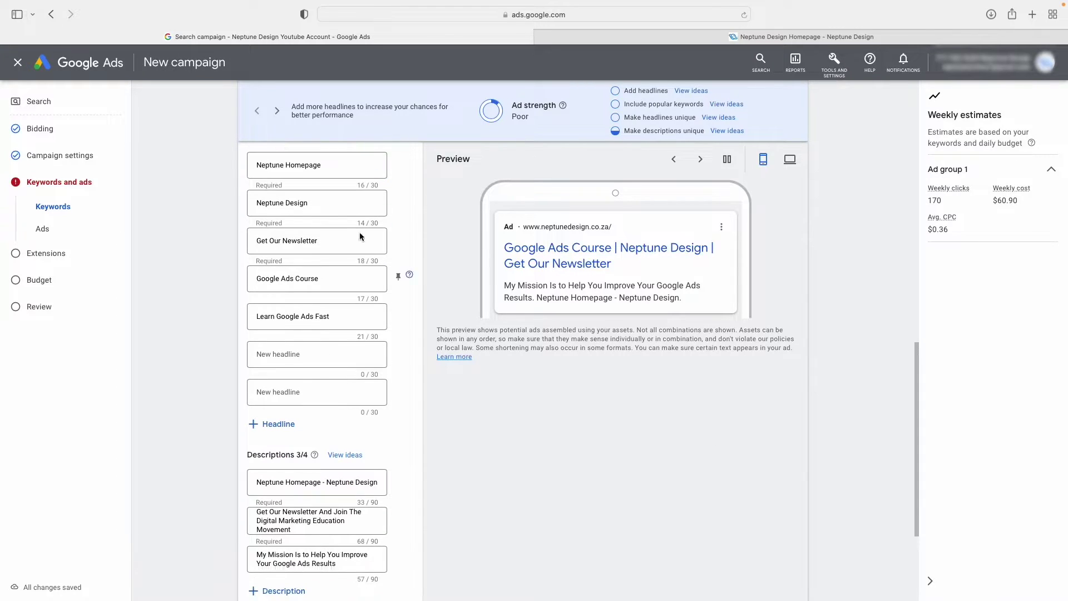
scroll(340, 358, down, 5)
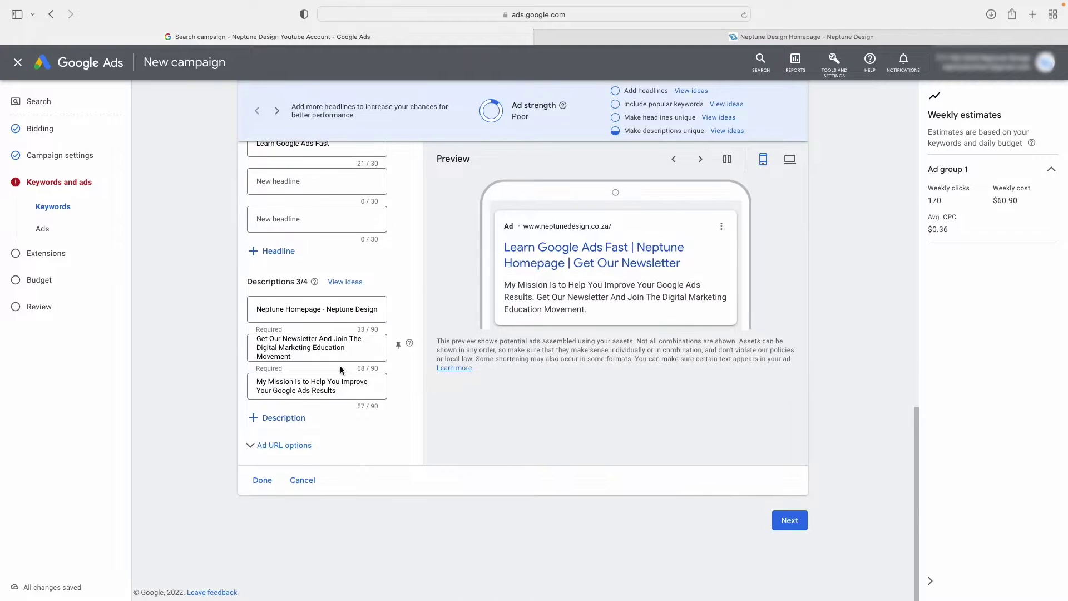
click(789, 521)
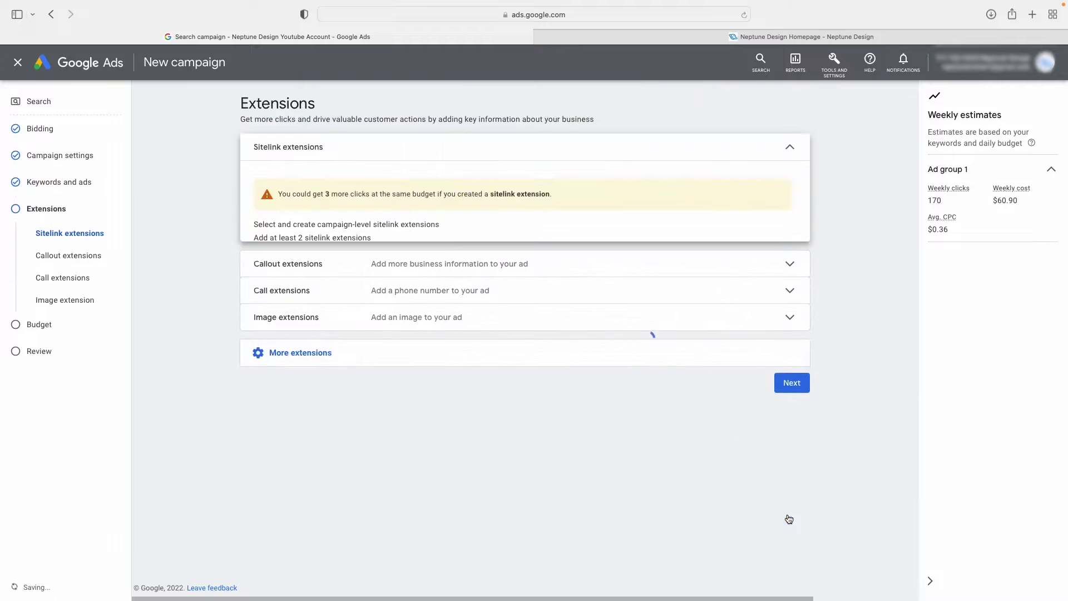
Skip extensions, set a custom $5.00 daily budget, and proceed to review.
click(788, 409)
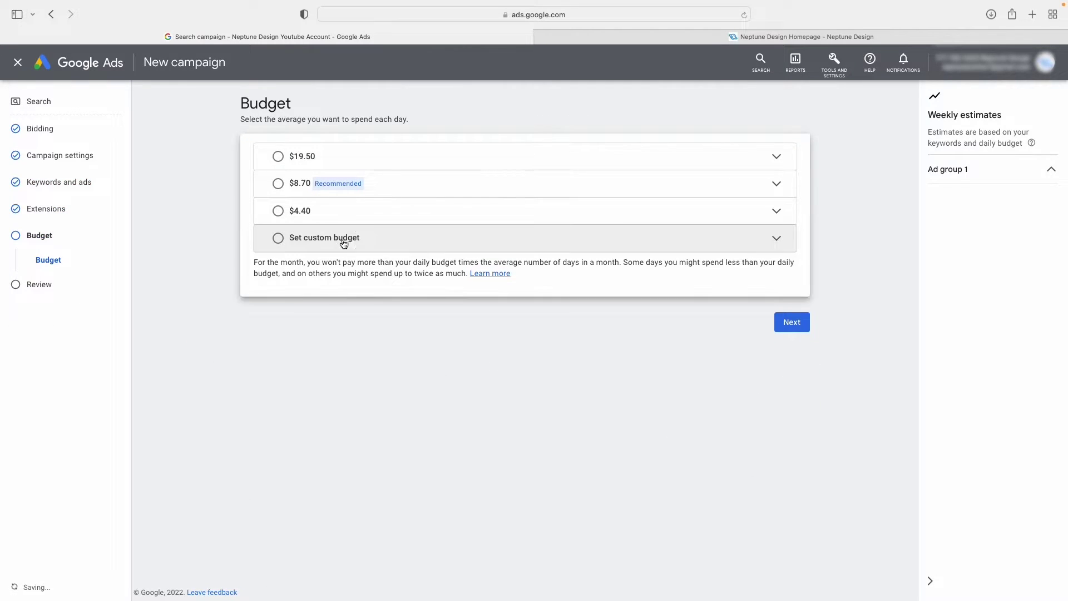
click(342, 243)
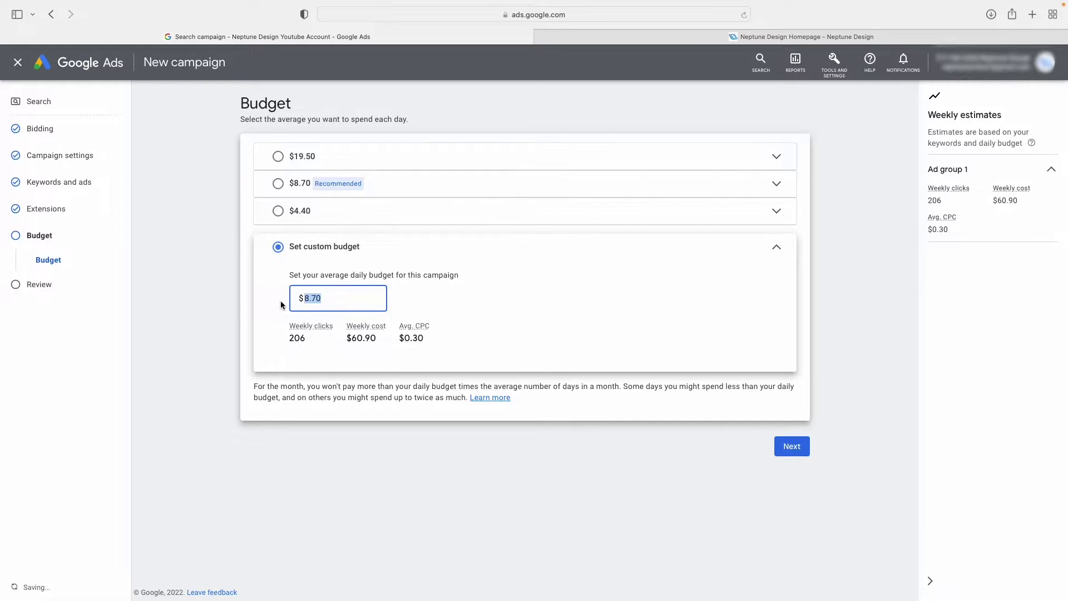
text(5)
click(467, 478)
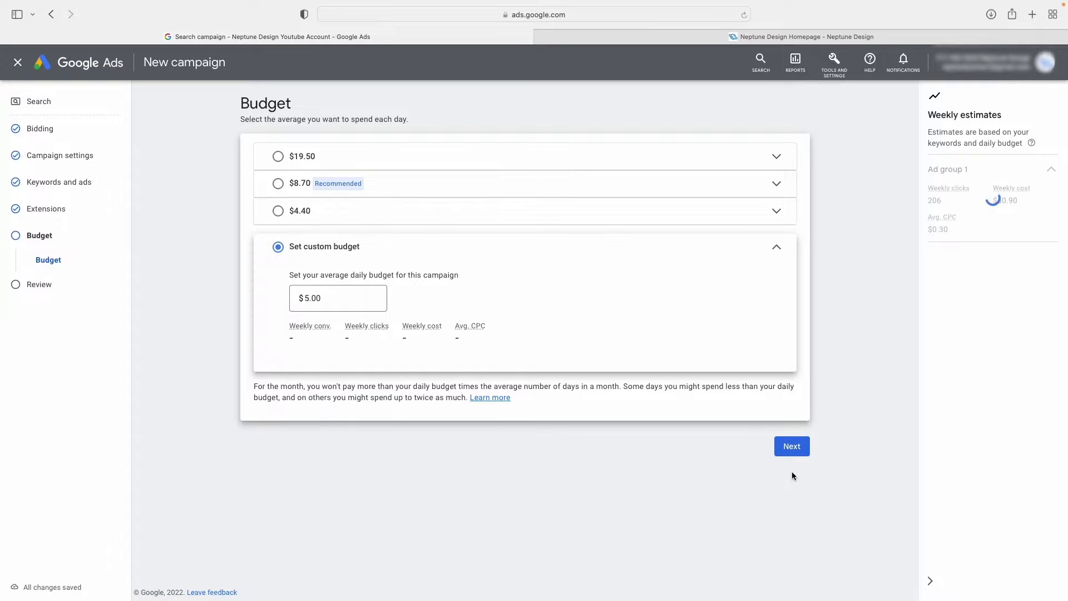
click(784, 450)
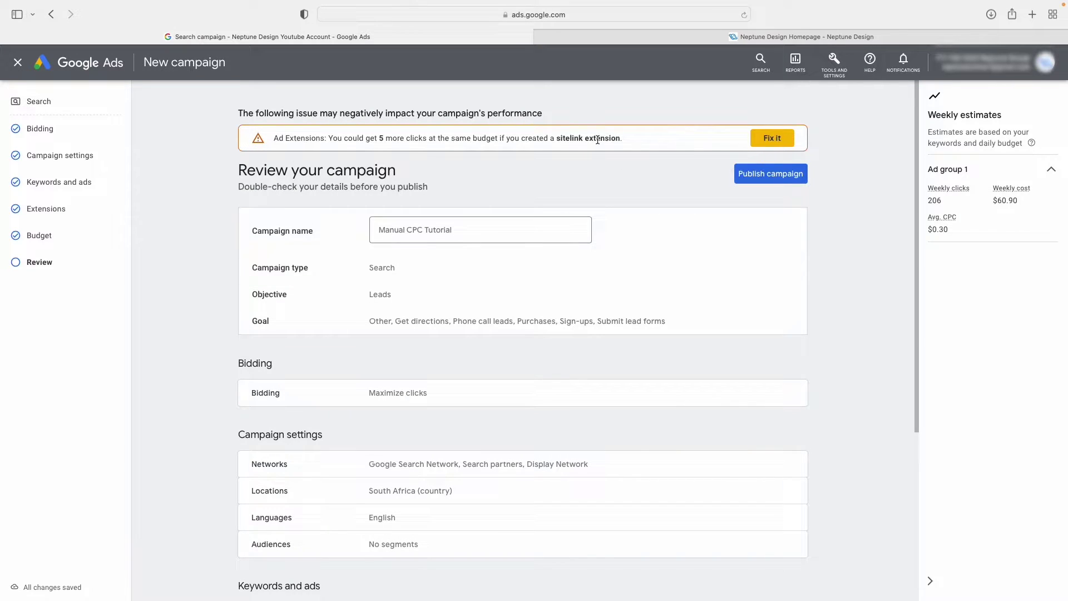
Publish the Manual CPC Tutorial campaign from the review page.
drag(647, 139, 484, 139)
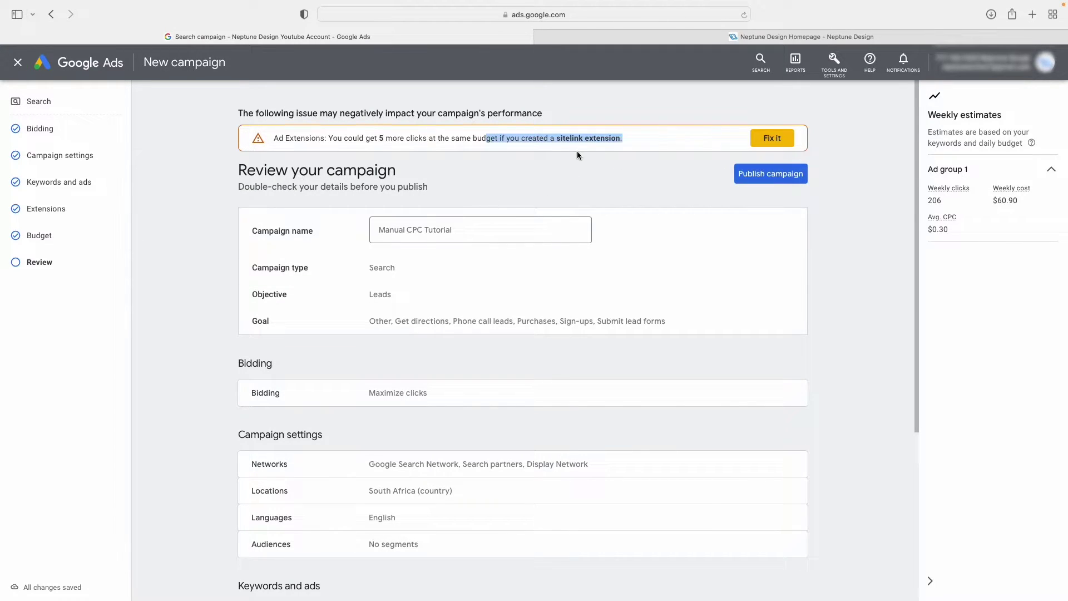
click(771, 174)
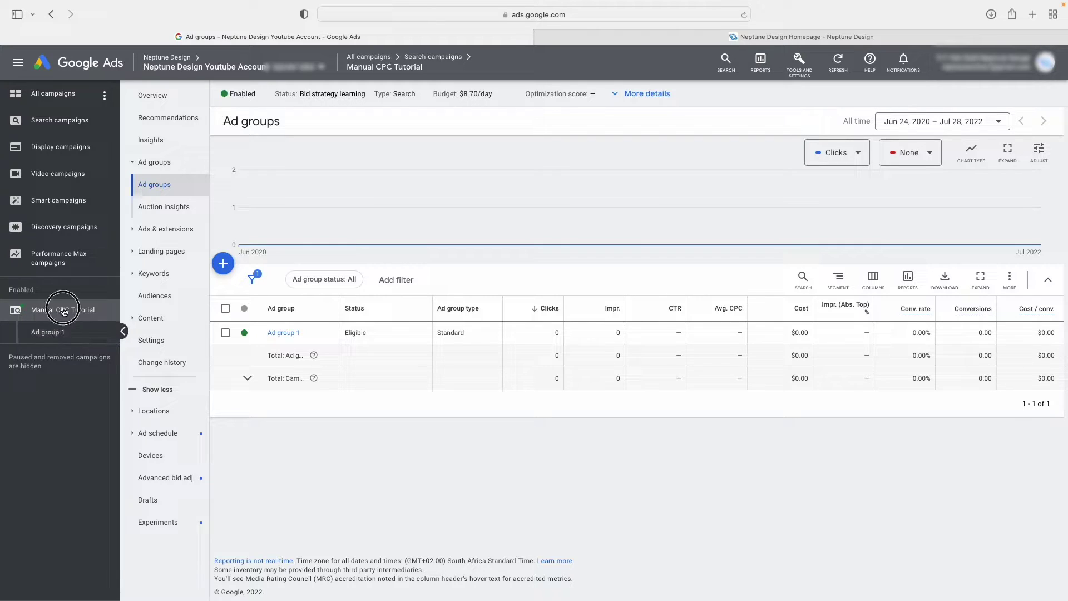
Open the campaign's bidding settings for editing, keeping Clicks as the focus.
click(63, 312)
click(151, 340)
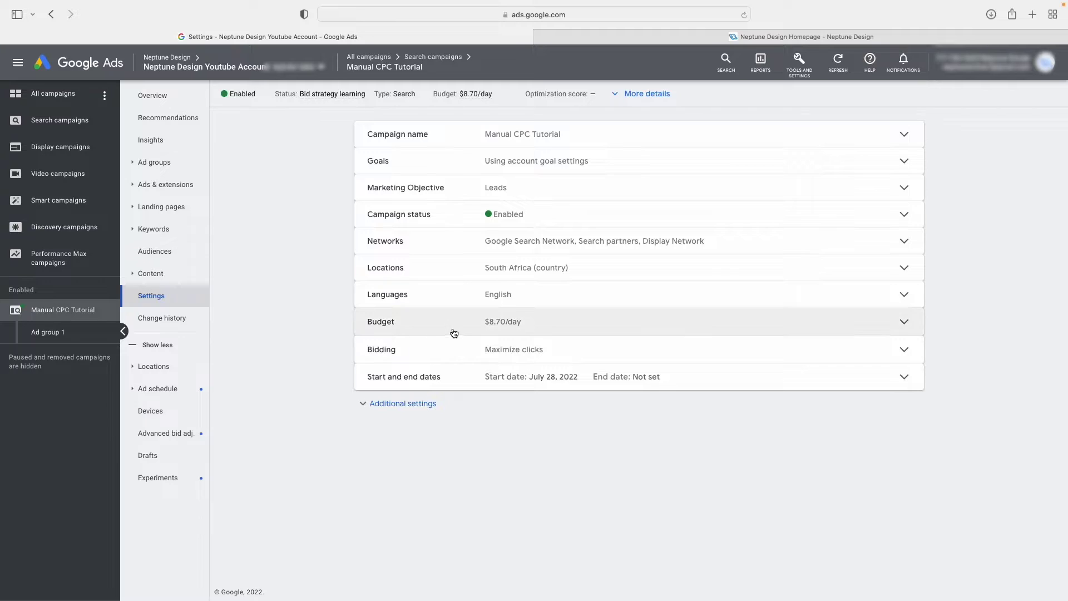
click(456, 349)
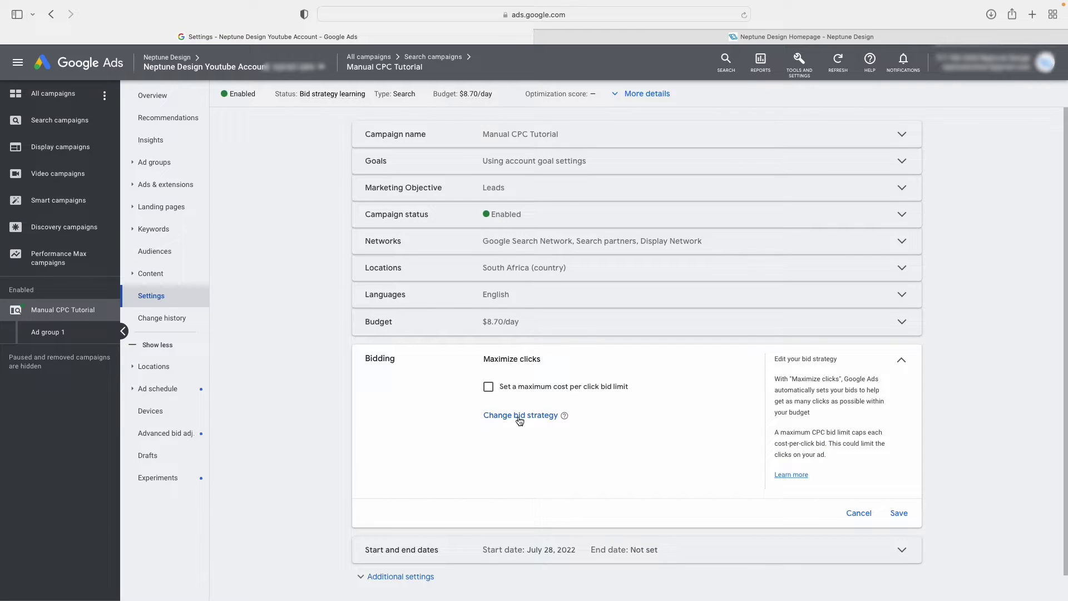
click(519, 416)
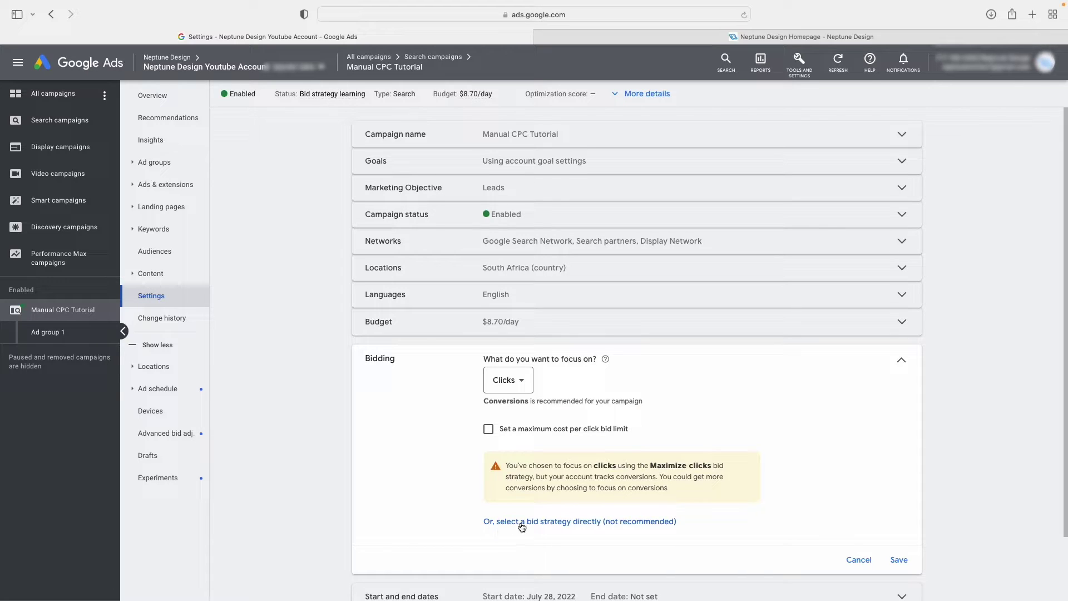
click(508, 379)
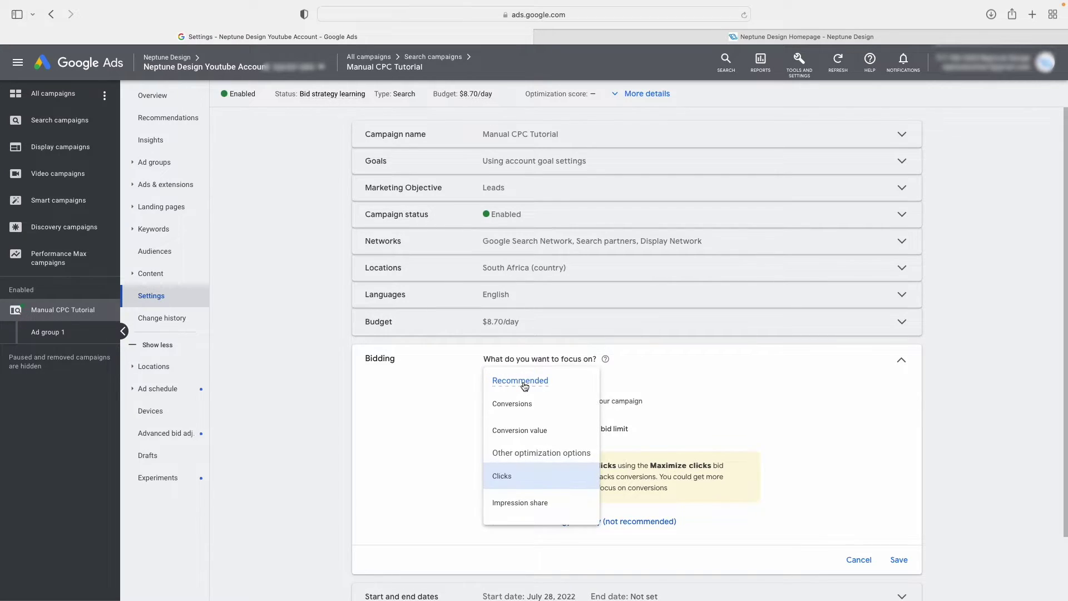
click(768, 408)
Choose Manual CPC as the bid strategy with Enhanced CPC turned off.
click(615, 522)
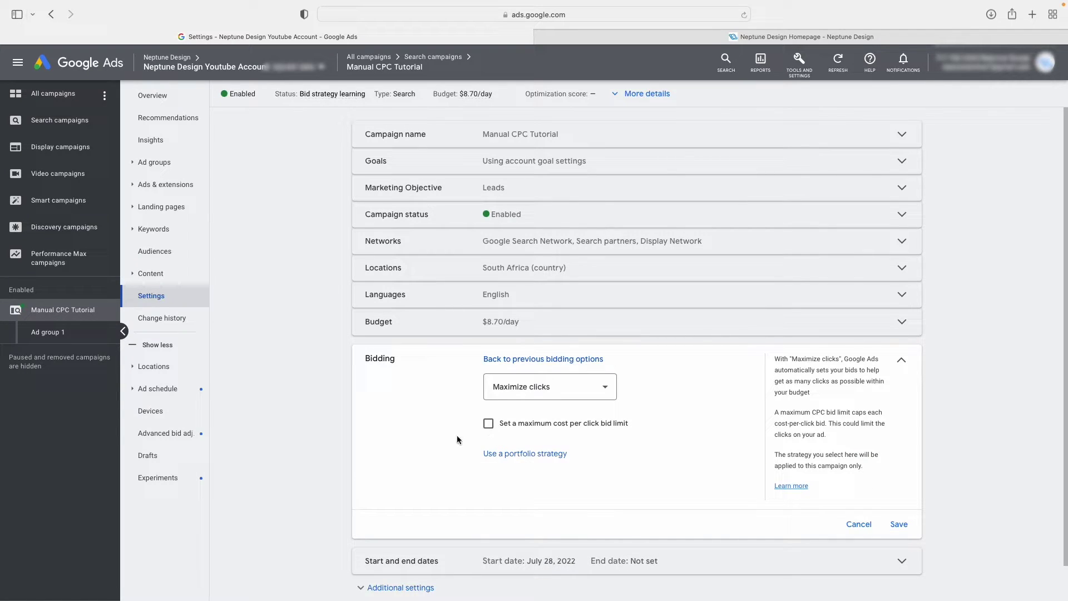
click(538, 392)
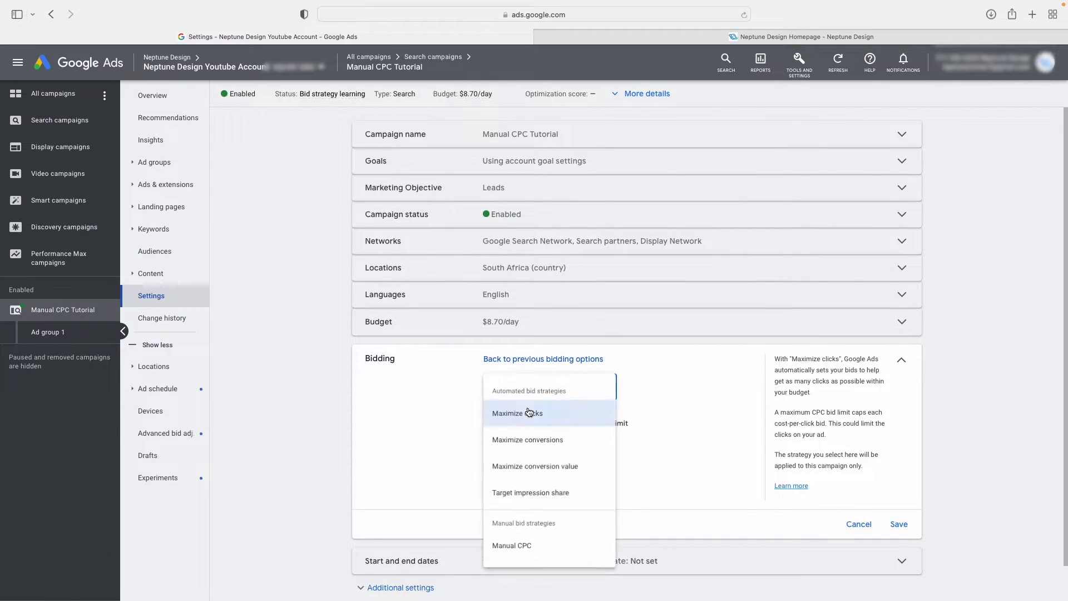
click(518, 547)
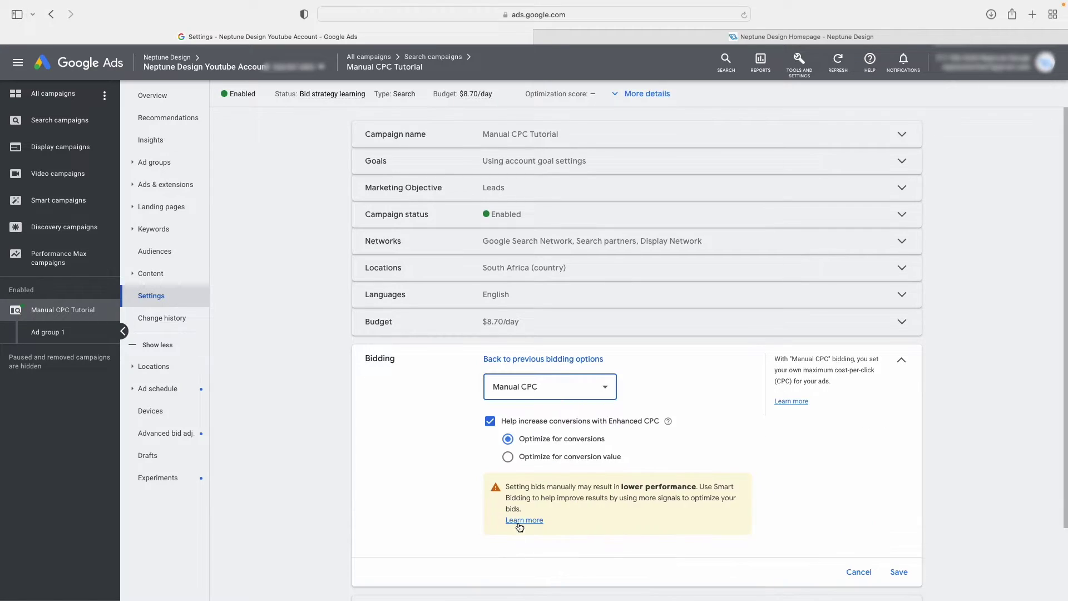
click(490, 422)
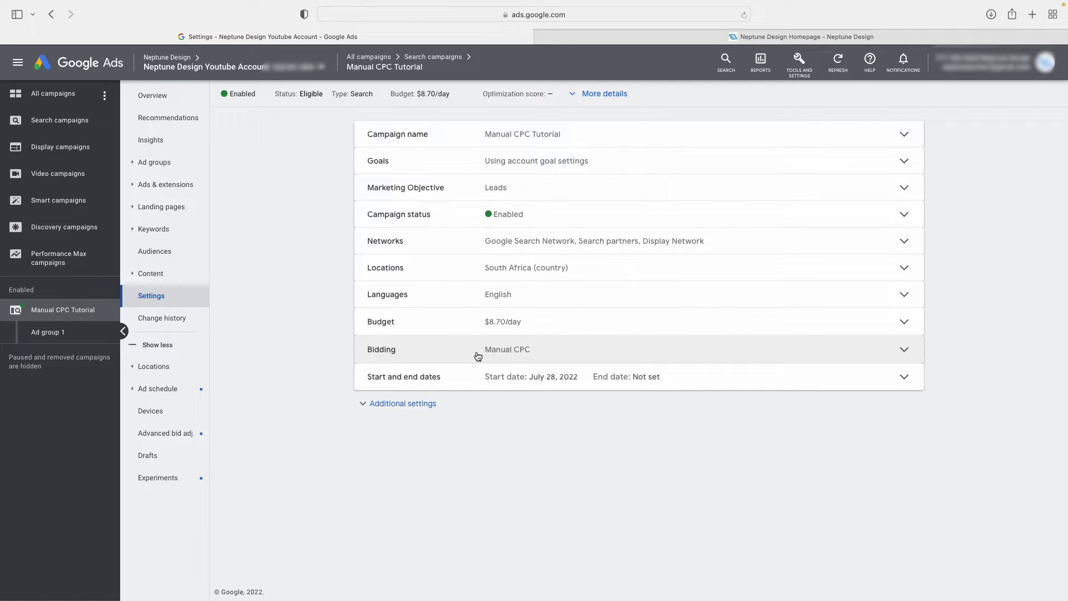
Select all 25 search keywords and change their max CPC bids to $2.00.
click(155, 229)
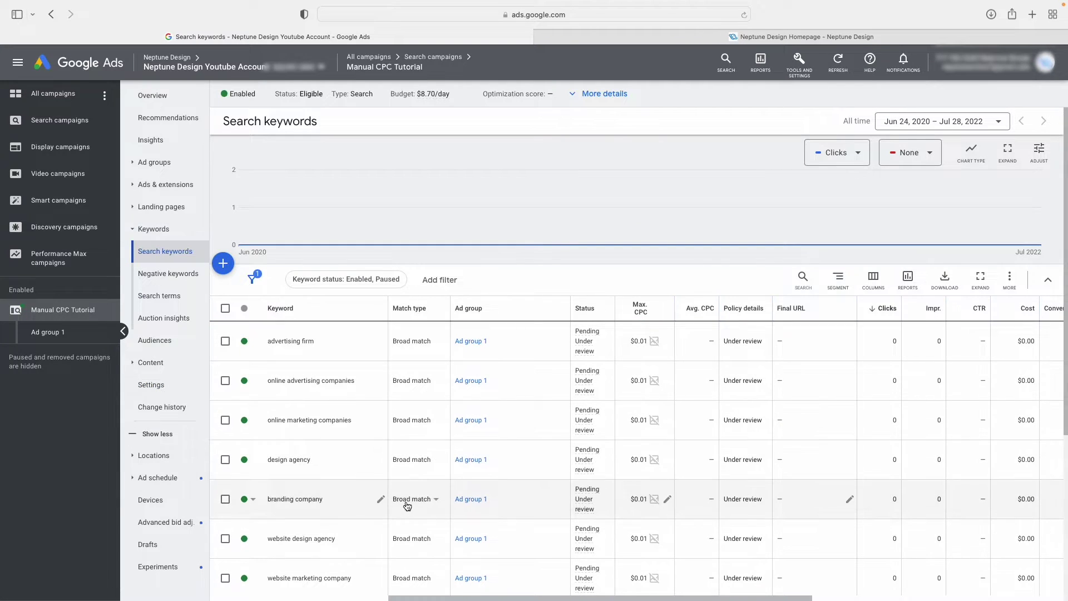
scroll(585, 375, down, 2)
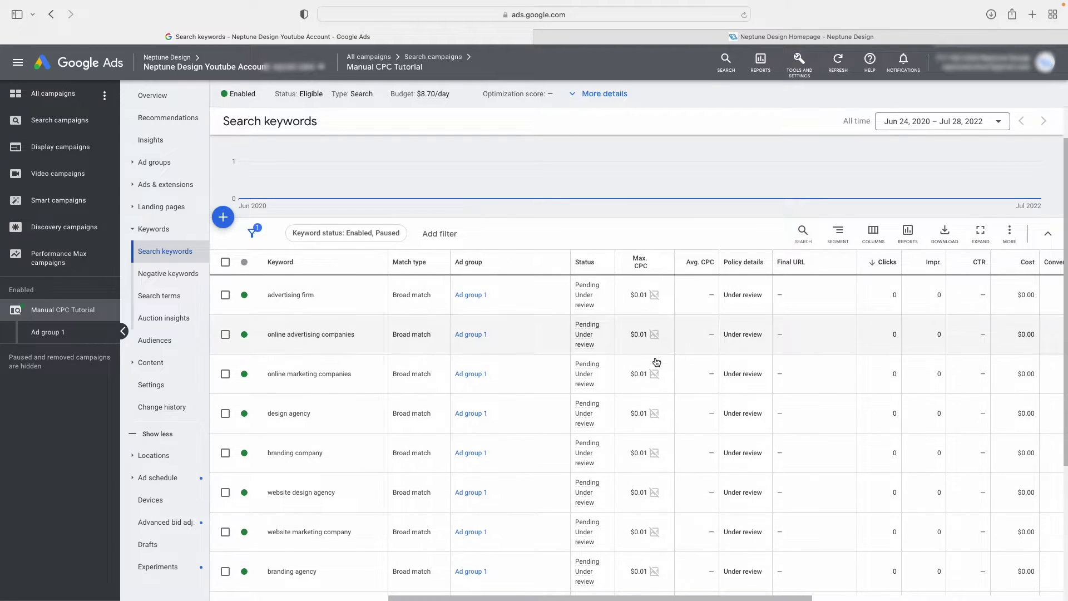
scroll(679, 284, down, 3)
scroll(610, 250, down, 2)
scroll(609, 192, up, 3)
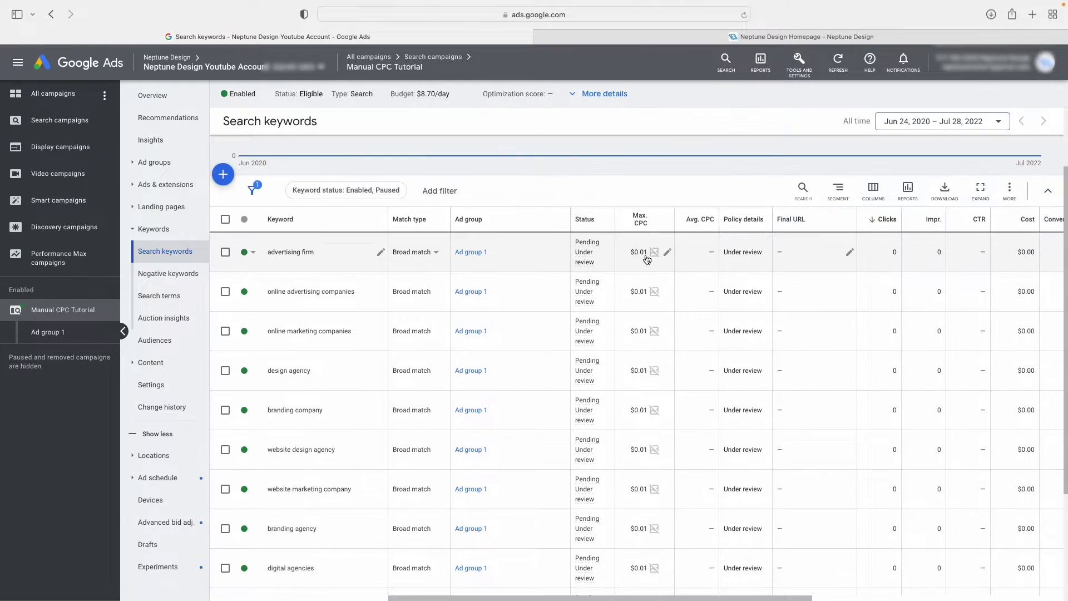
scroll(647, 430, up, 3)
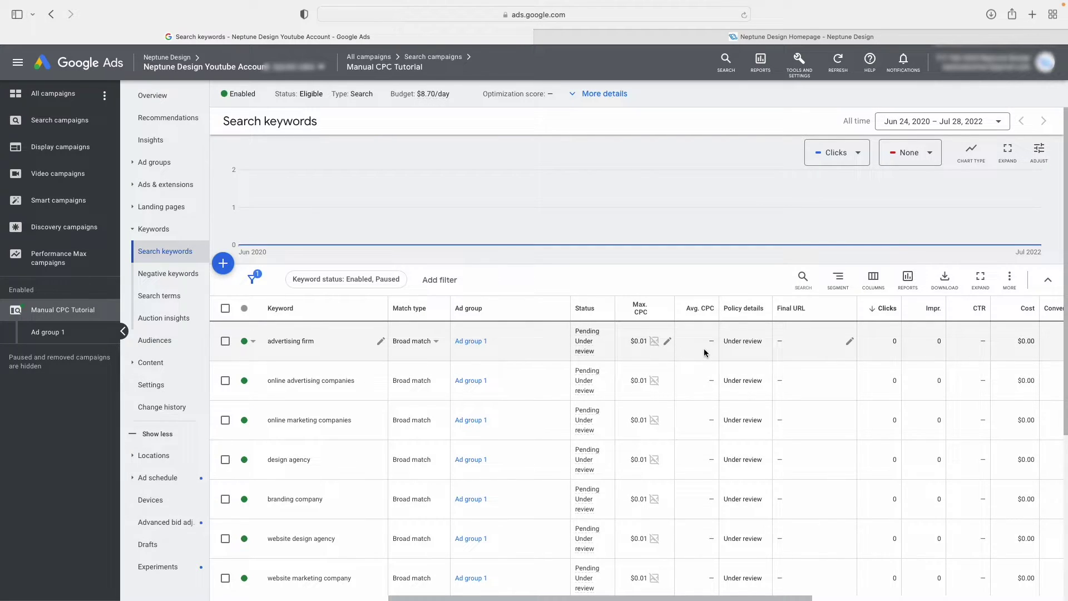
scroll(651, 400, down, 1)
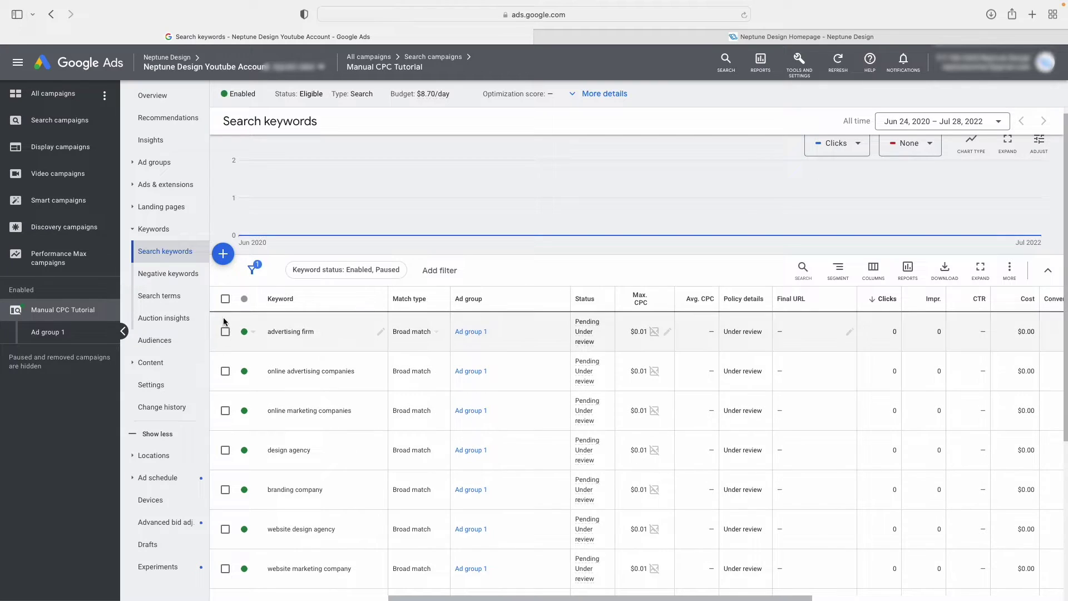
click(225, 299)
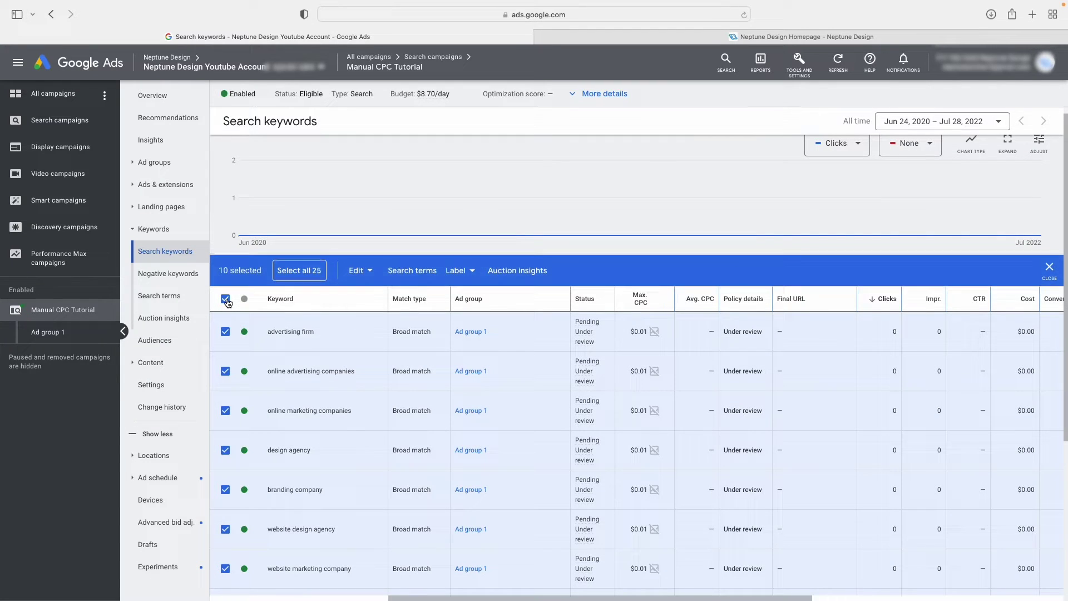
click(298, 270)
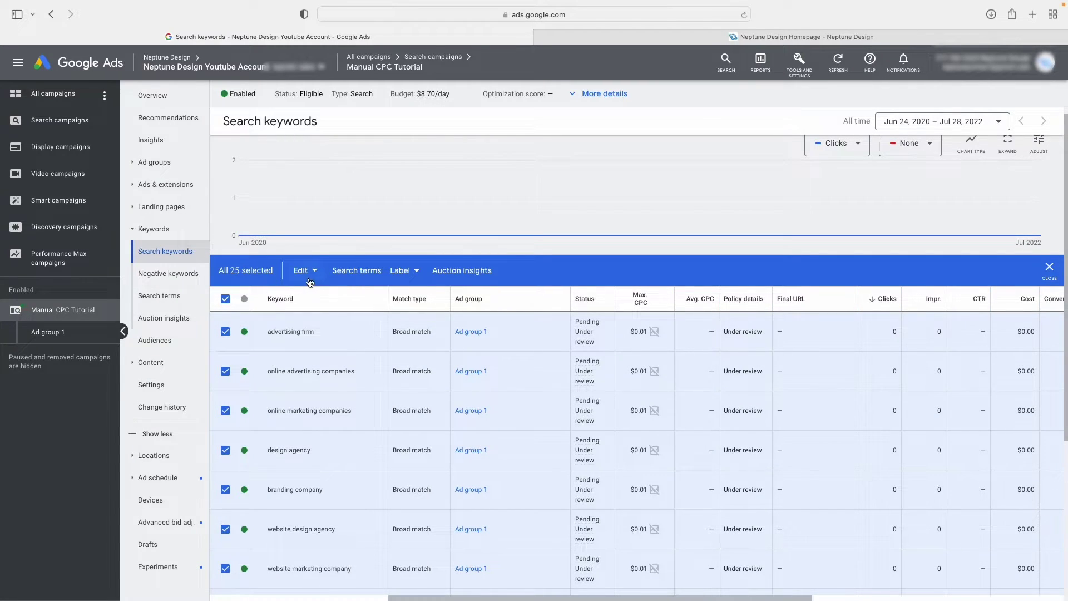
click(306, 270)
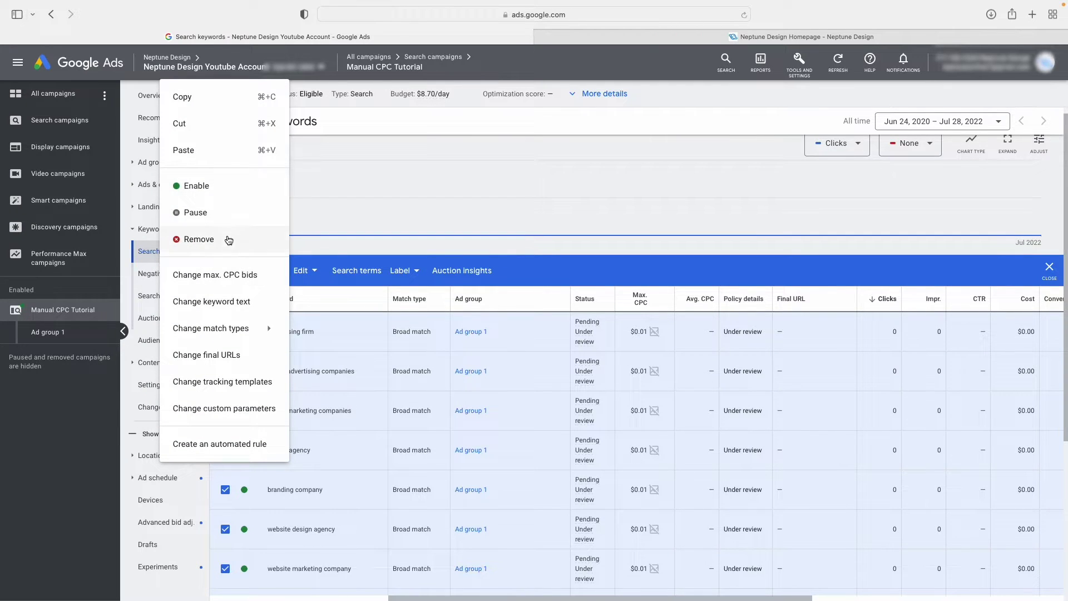
click(227, 275)
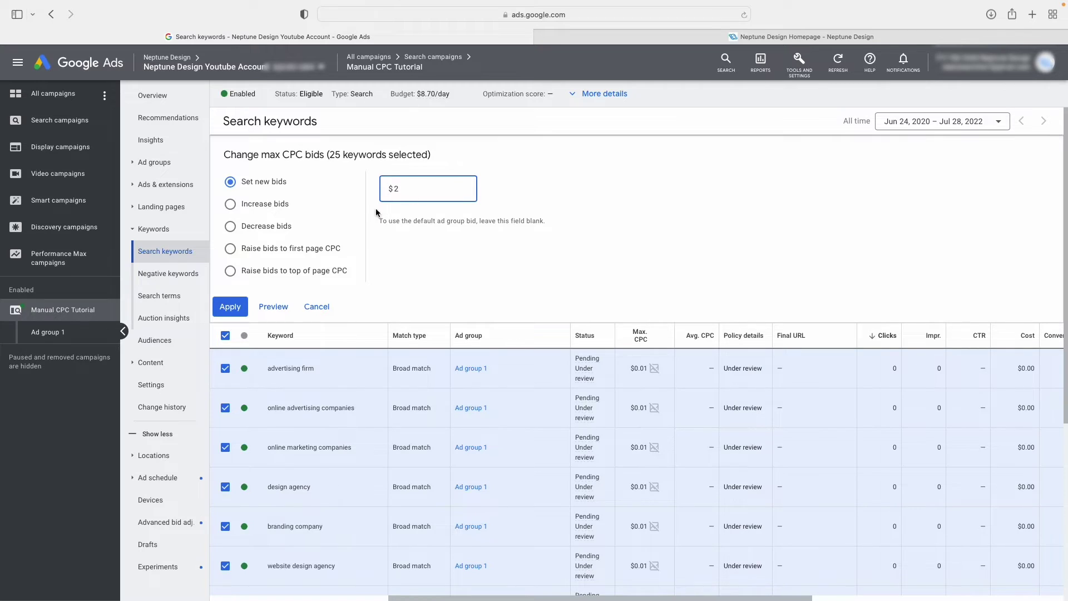
click(231, 306)
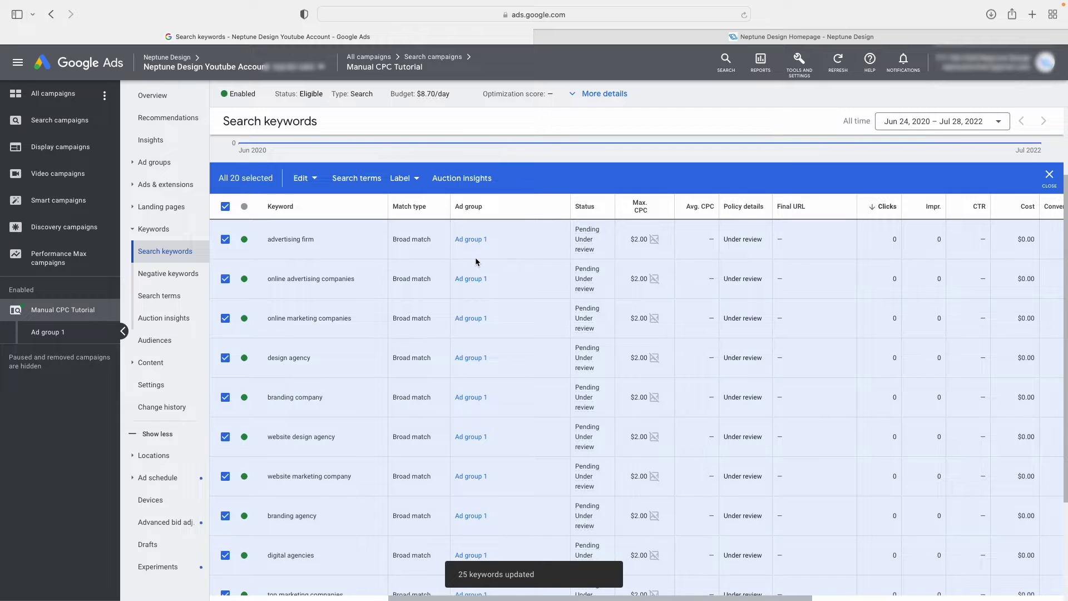
click(224, 205)
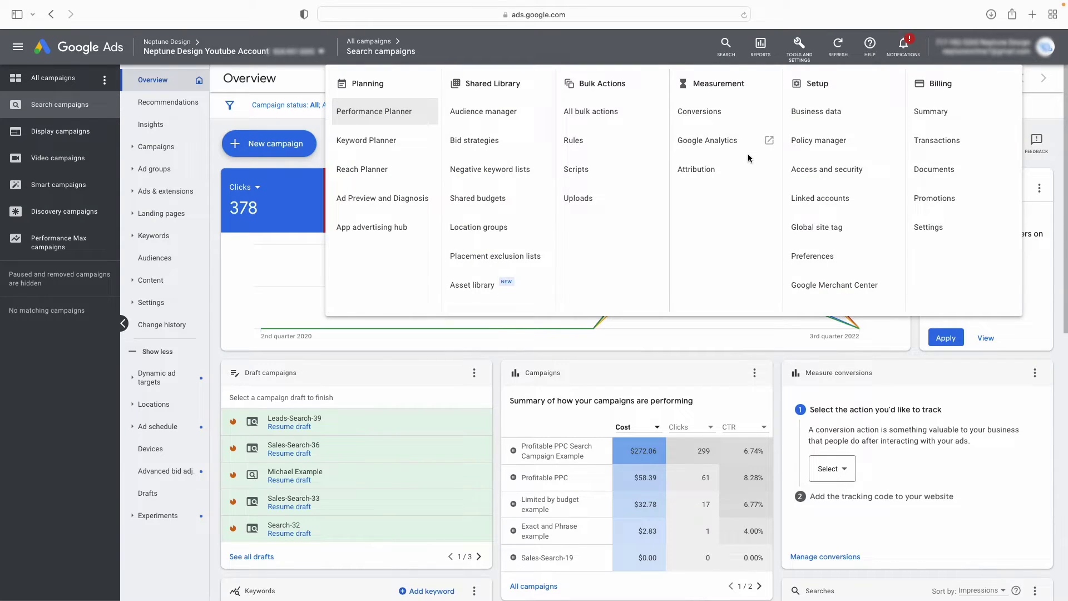
Search Keyword Planner for 'web design' keyword ideas targeting South Africa.
click(392, 141)
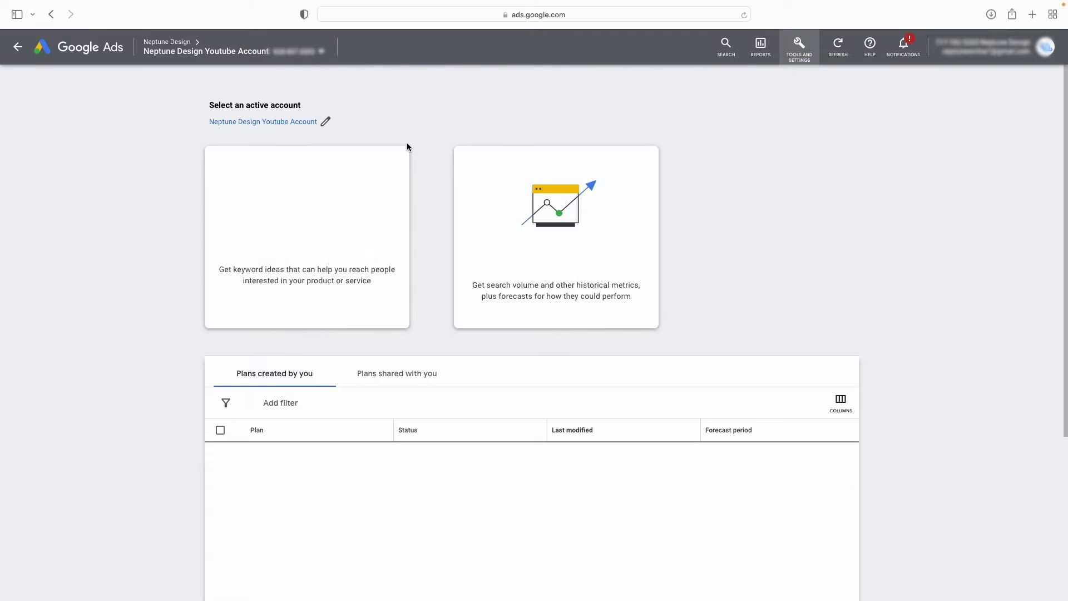
click(375, 207)
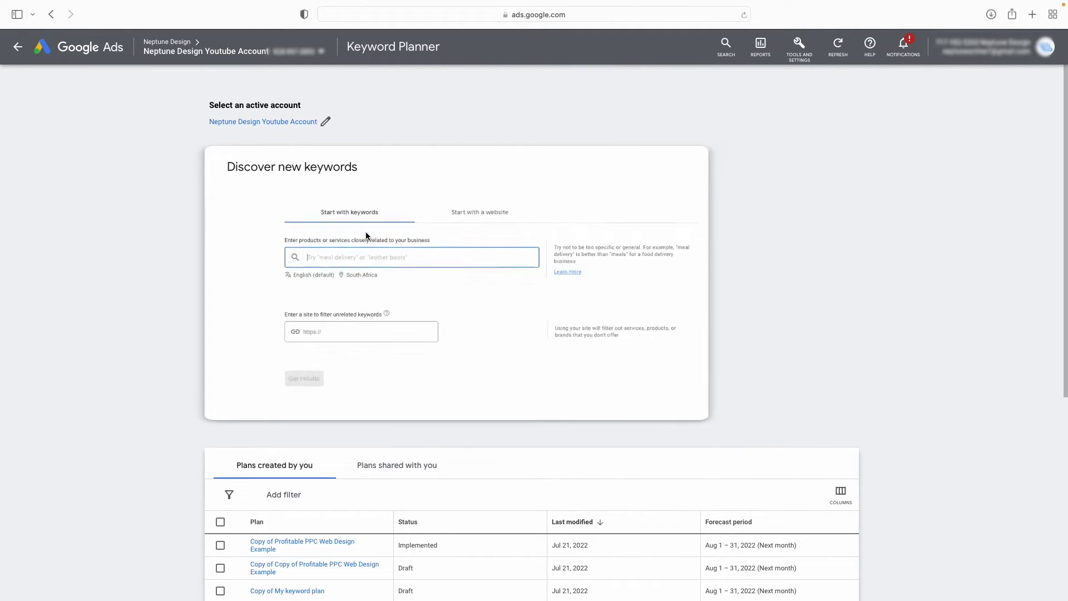
click(334, 270)
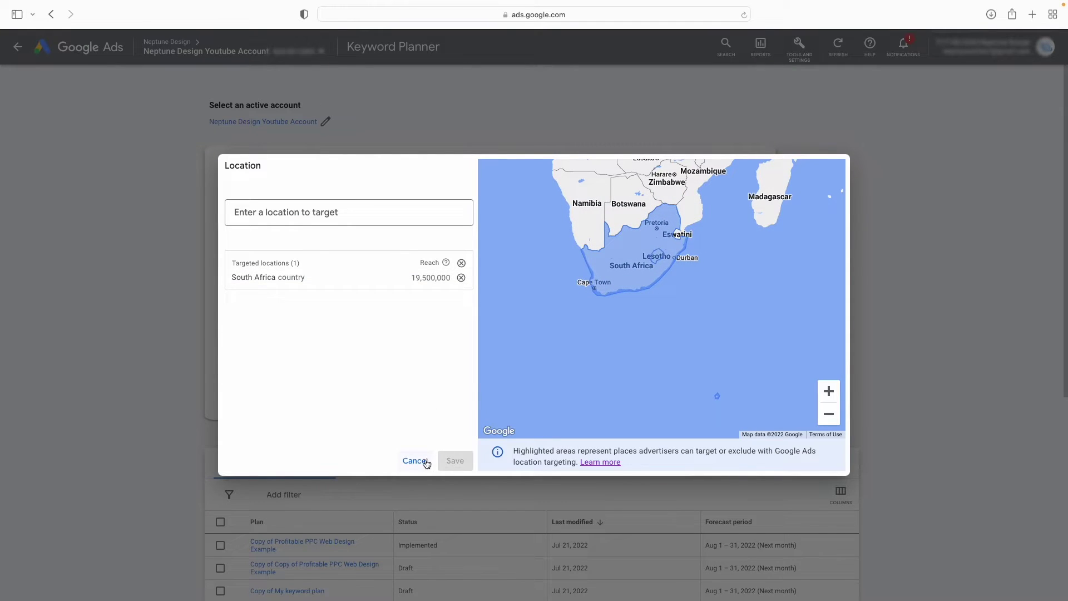
click(417, 461)
click(331, 246)
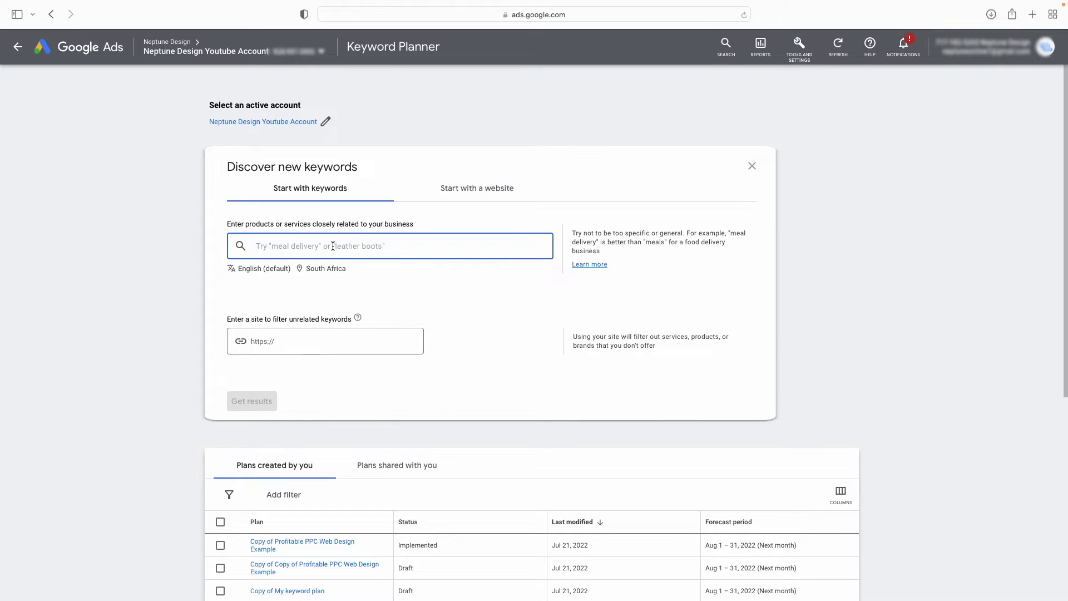
text(web design)
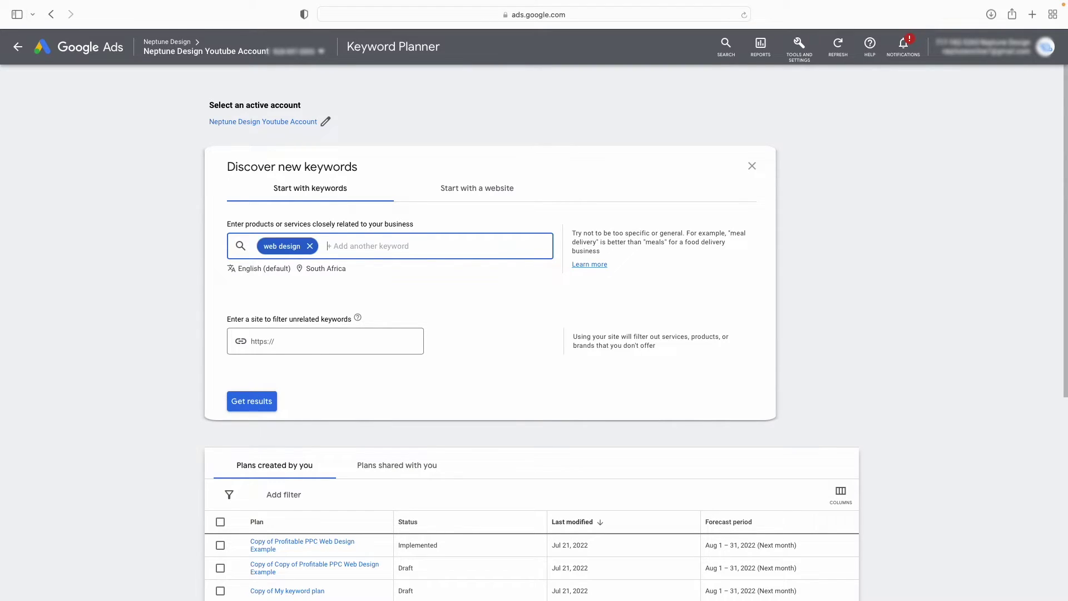
click(266, 400)
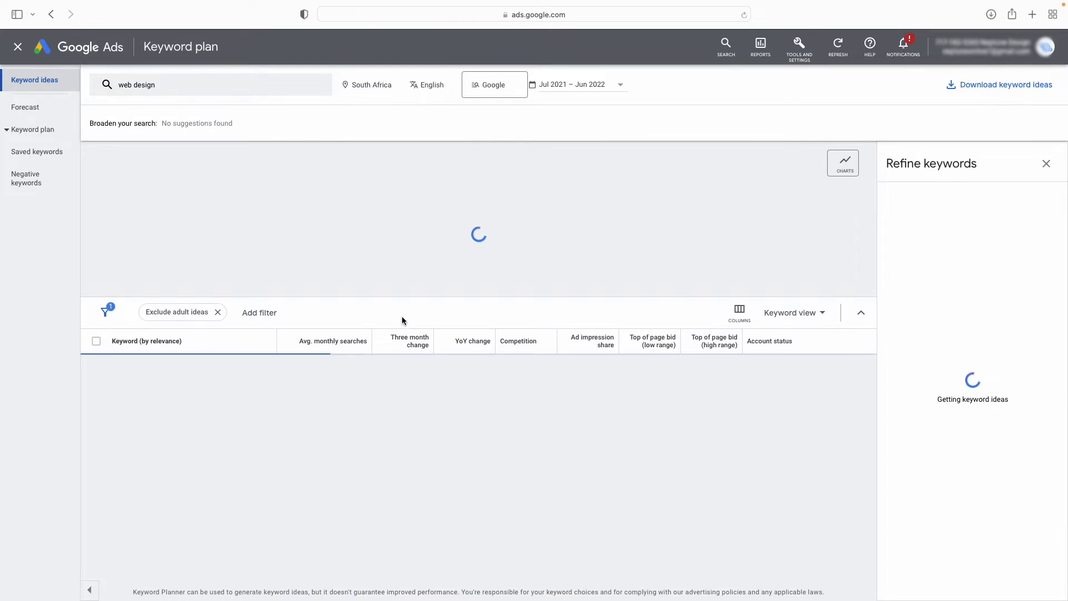